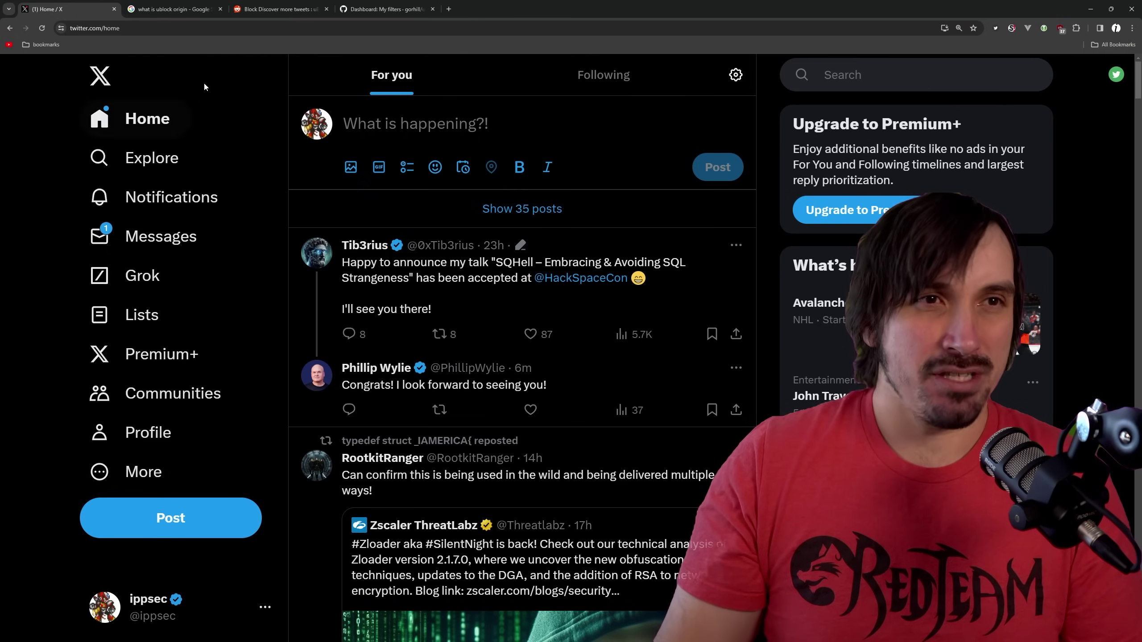
Switch from the X home tab to the Google results for 'what is ublock origin'.
key(ctrl+Tab)
Highlight 'wide-spectrum content blocker' in the snippet, then open the uBlock Origin dashboard on My filters.
click(405, 300)
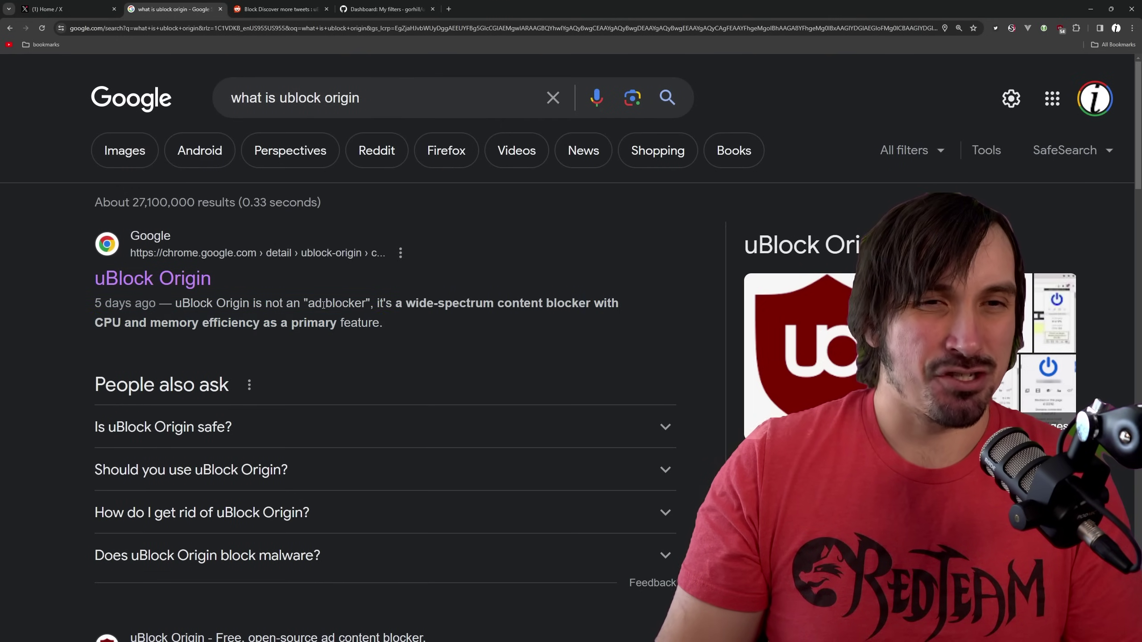
drag(406, 300, 590, 303)
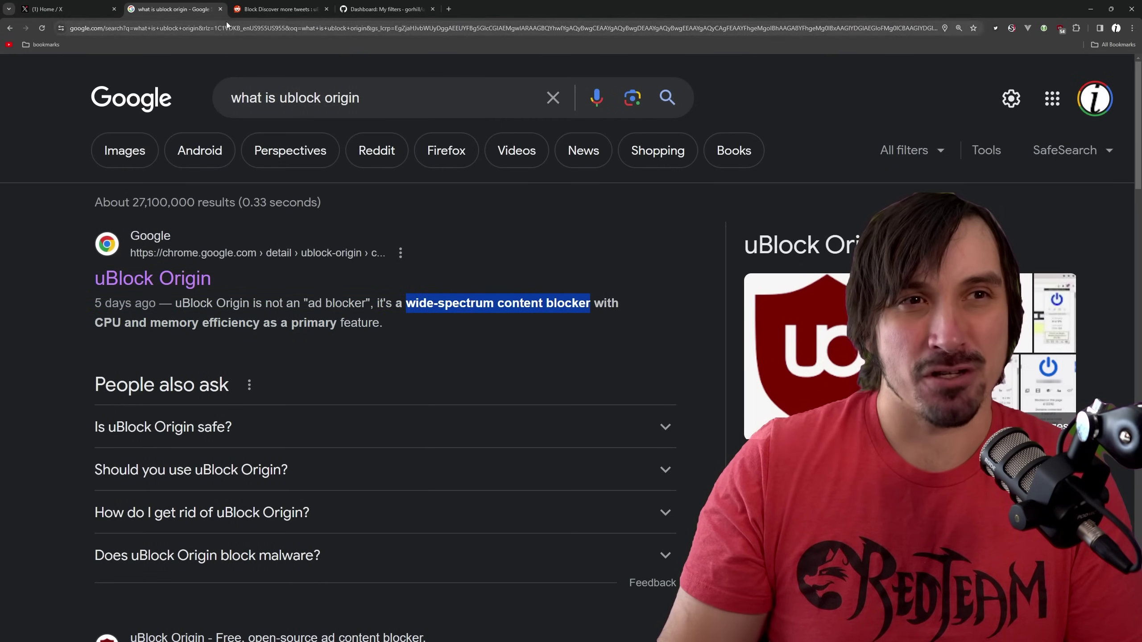
click(1061, 31)
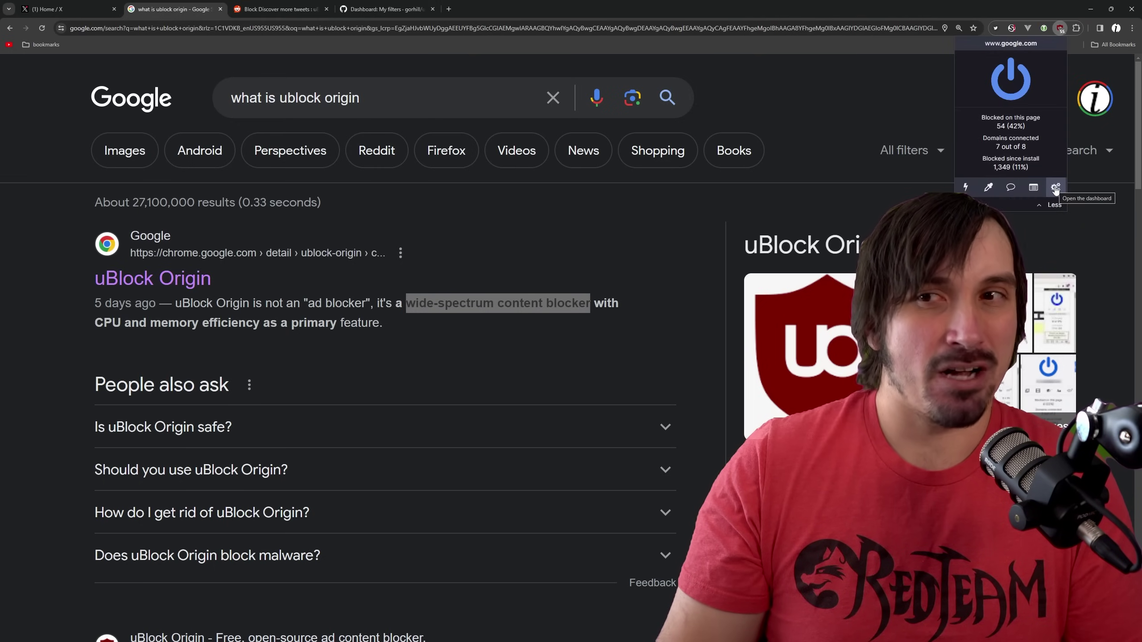
click(1055, 188)
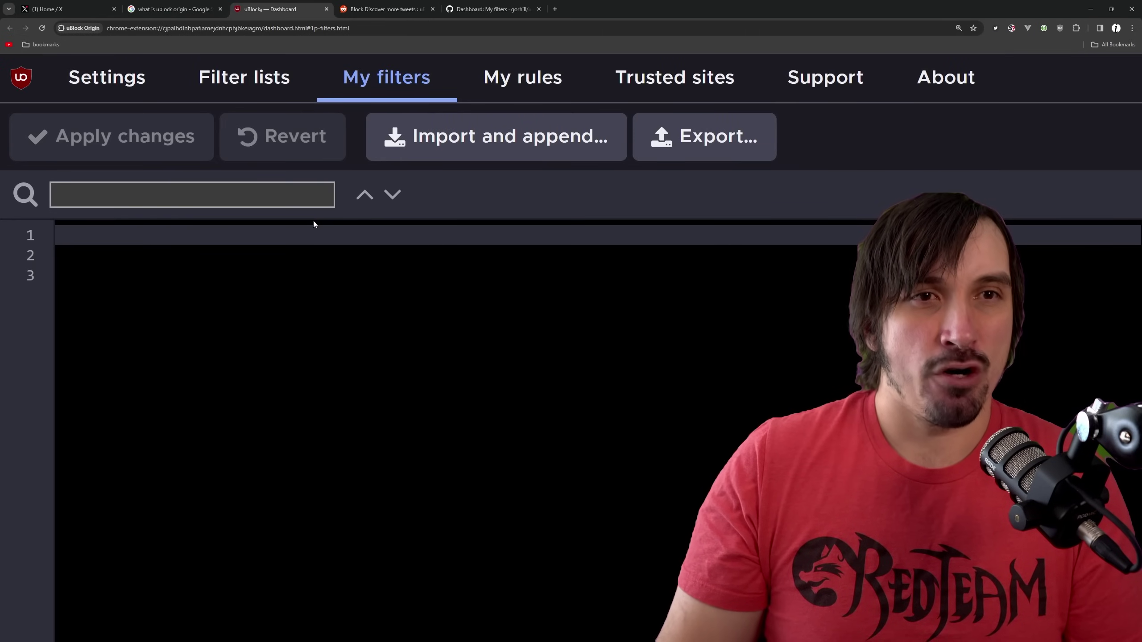
Type the comment '! Twitter Bad Words' on the first filter line.
click(311, 236)
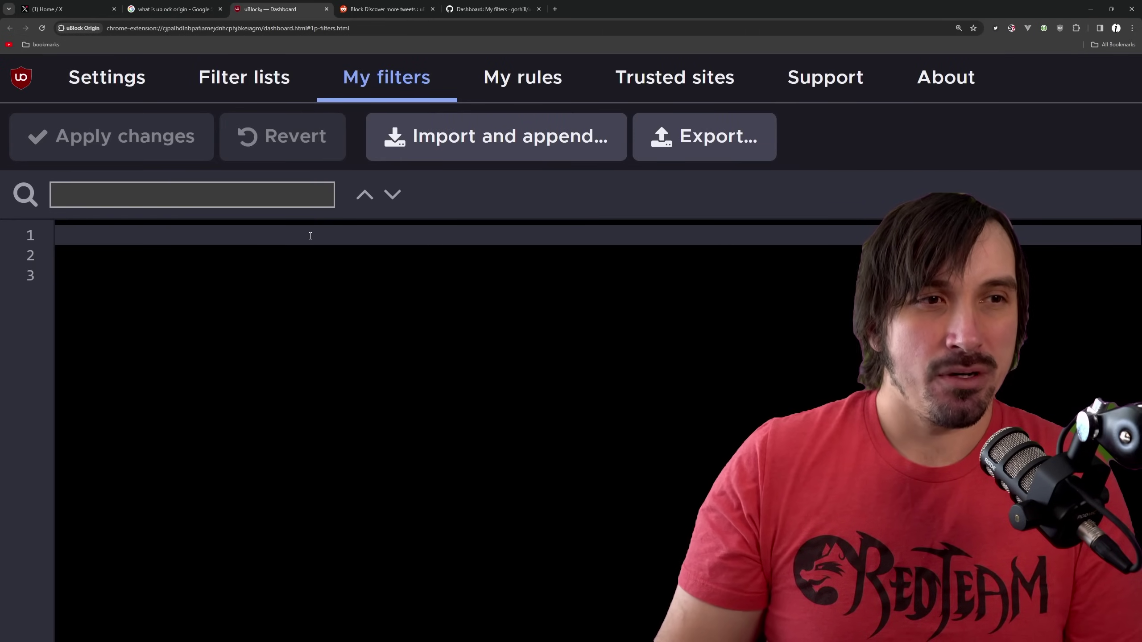
text(!)
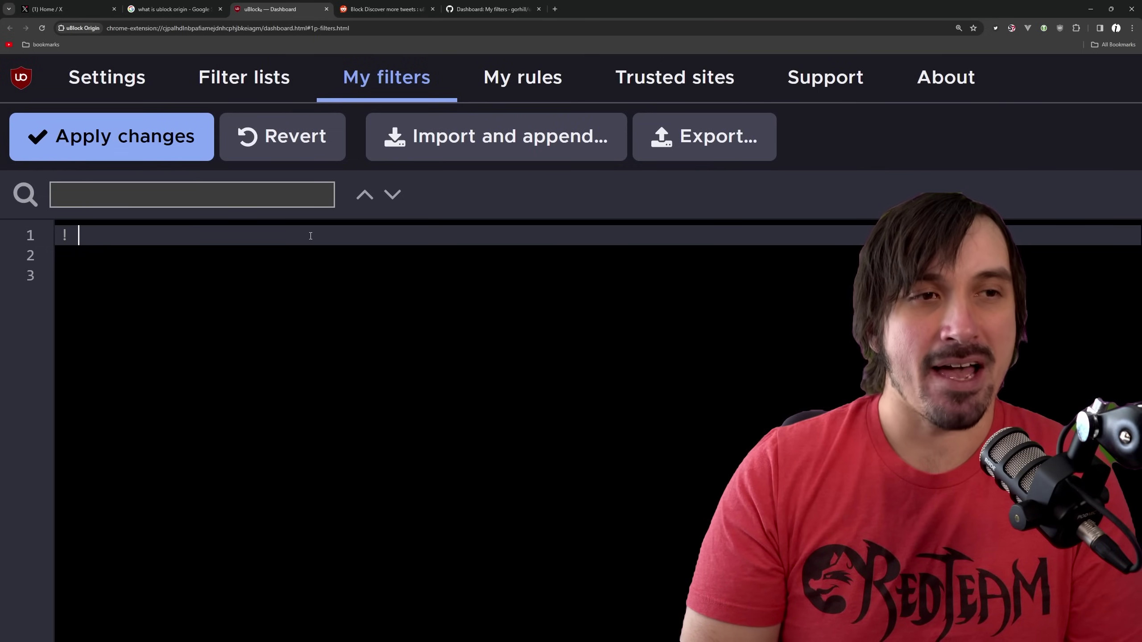
text( Twott)
key(BackSpace)
key(BackSpace)
key(BackSpace)
text(itter Bad Wopr)
key(BackSpace)
key(BackSpace)
text(rds)
Add the rule twitter.com##[data-testid="cellInnerDiv"]:has-text(/the|and|or/) on line 2.
key(Return)
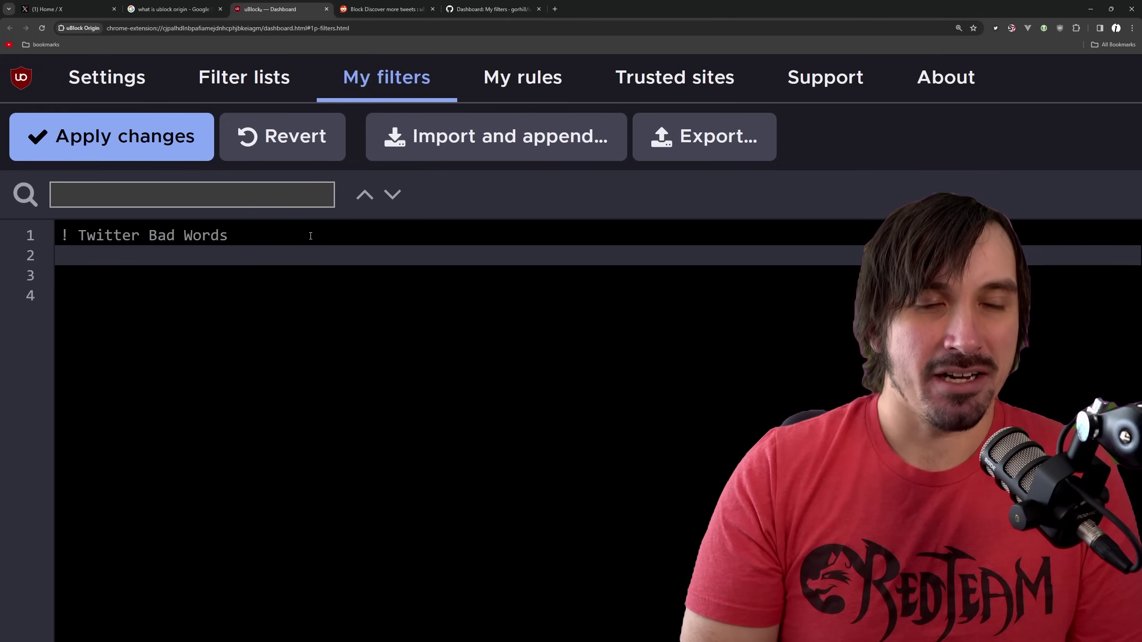
text(tw)
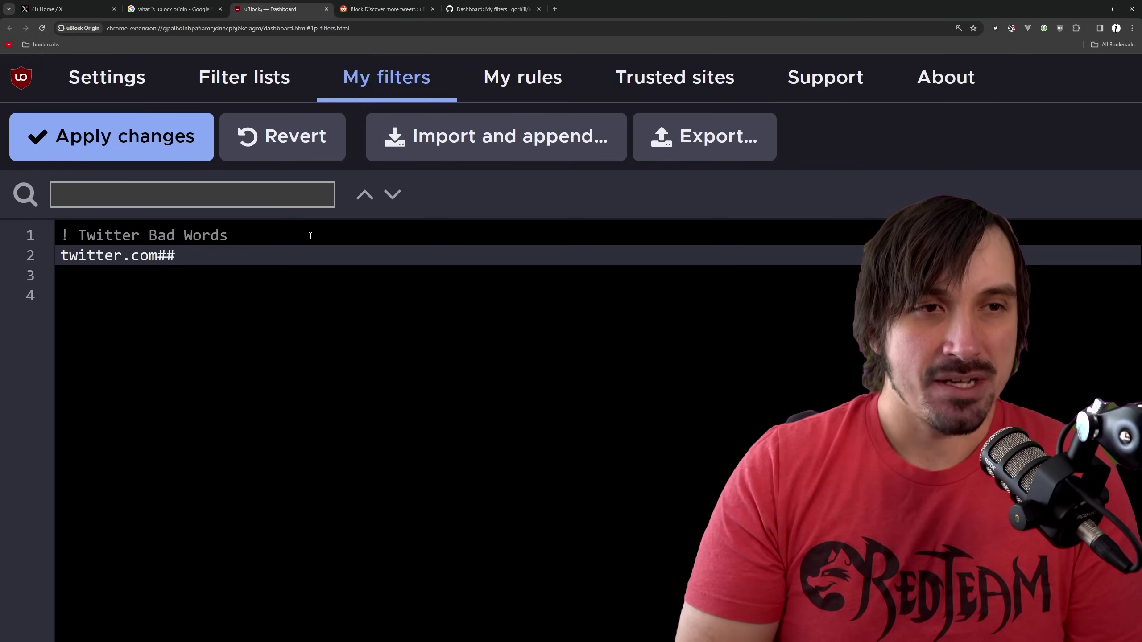
text(itter.com##)
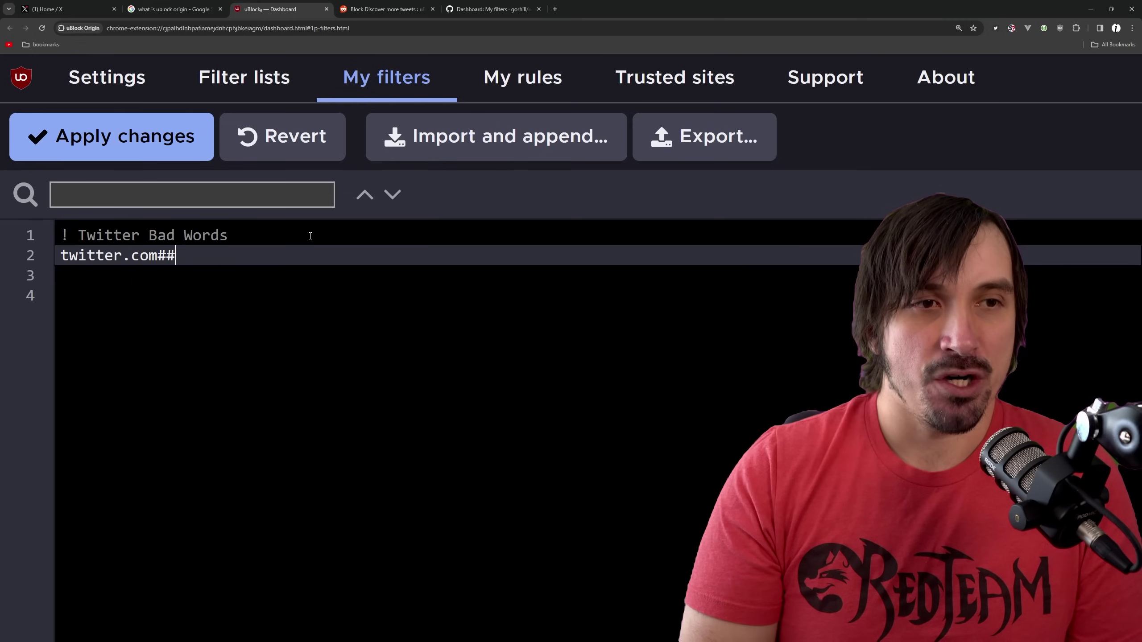
text([)
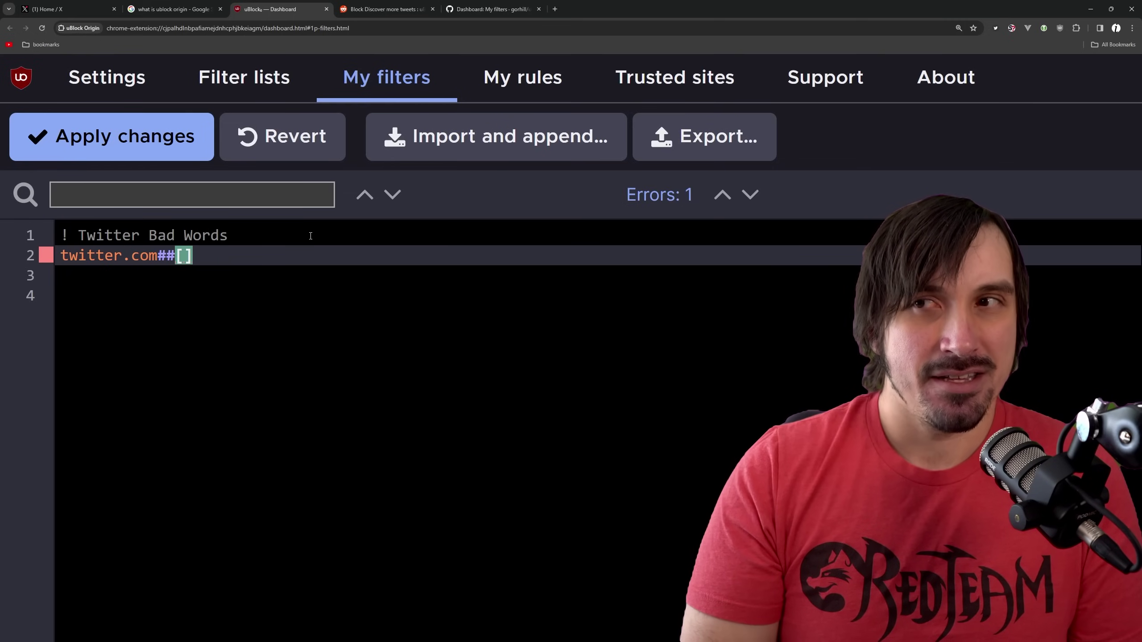
text(data-)
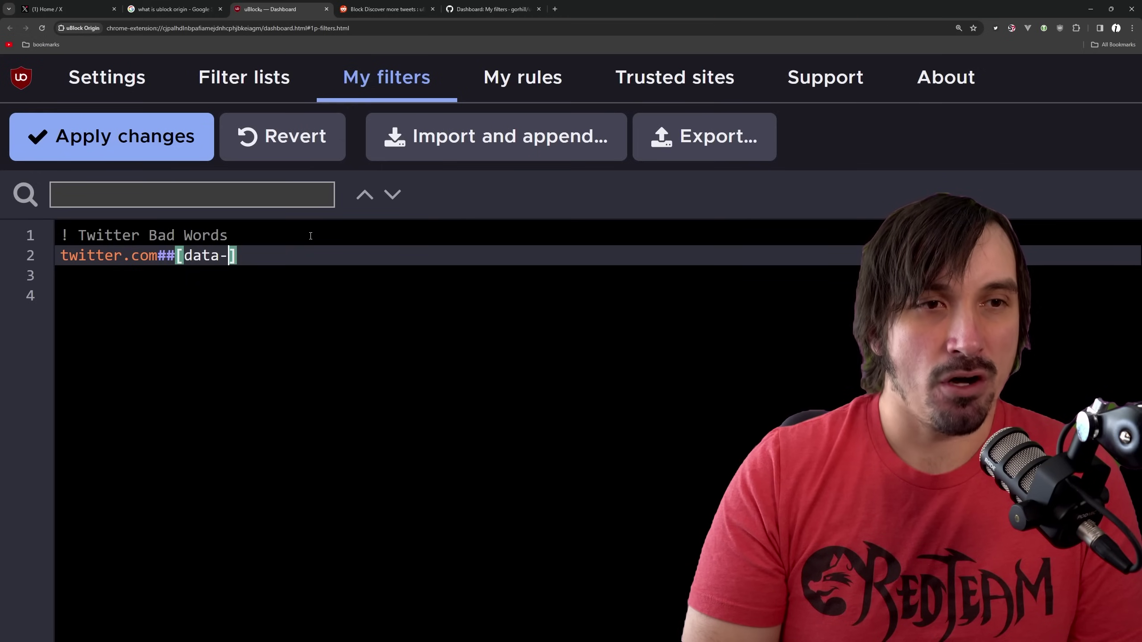
text(testid=)
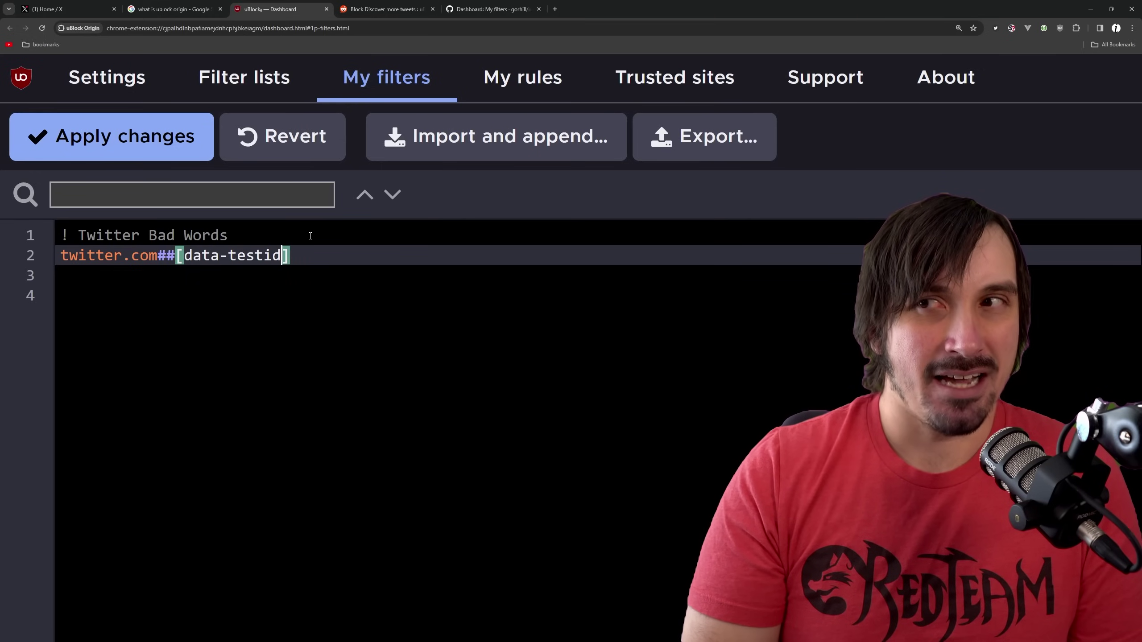
text(")
text(cellInnerDi)
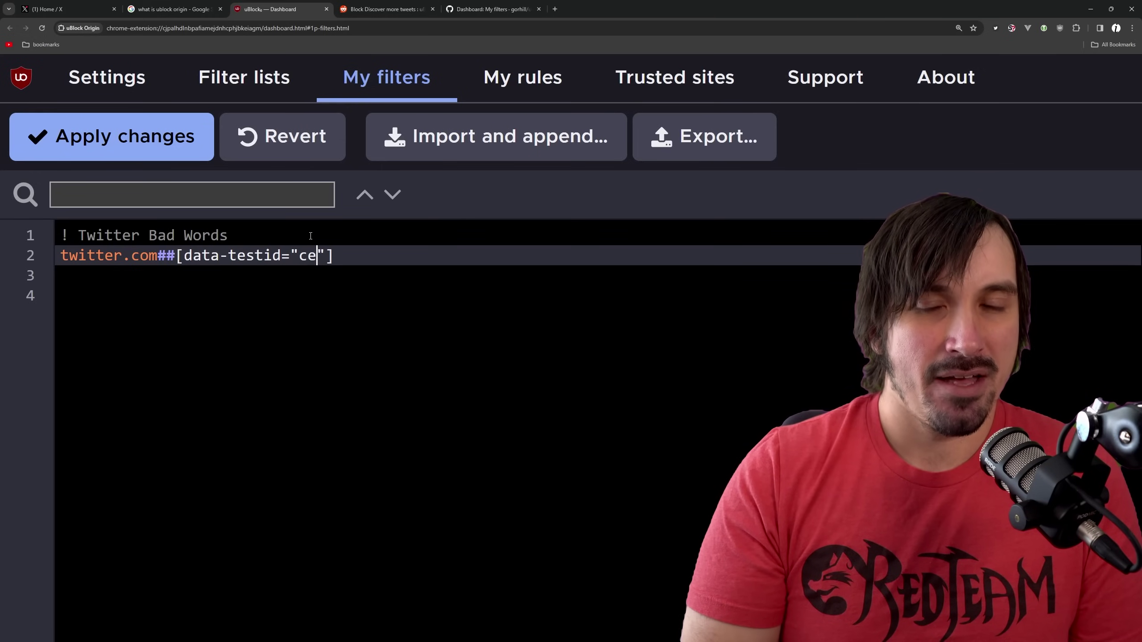
text(v")
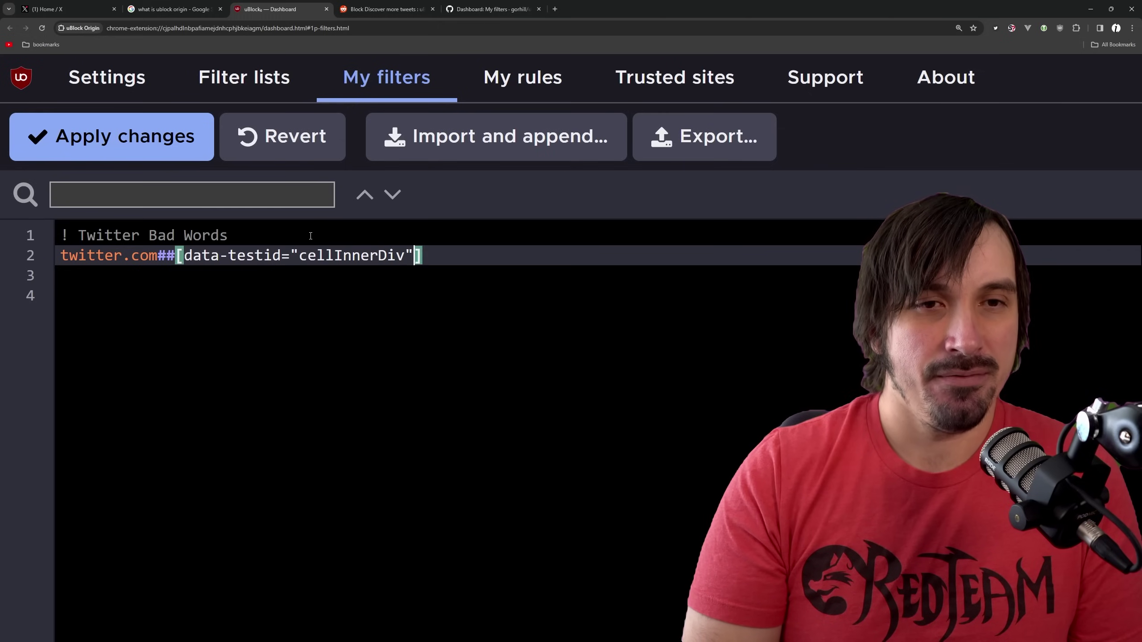
text(]:)
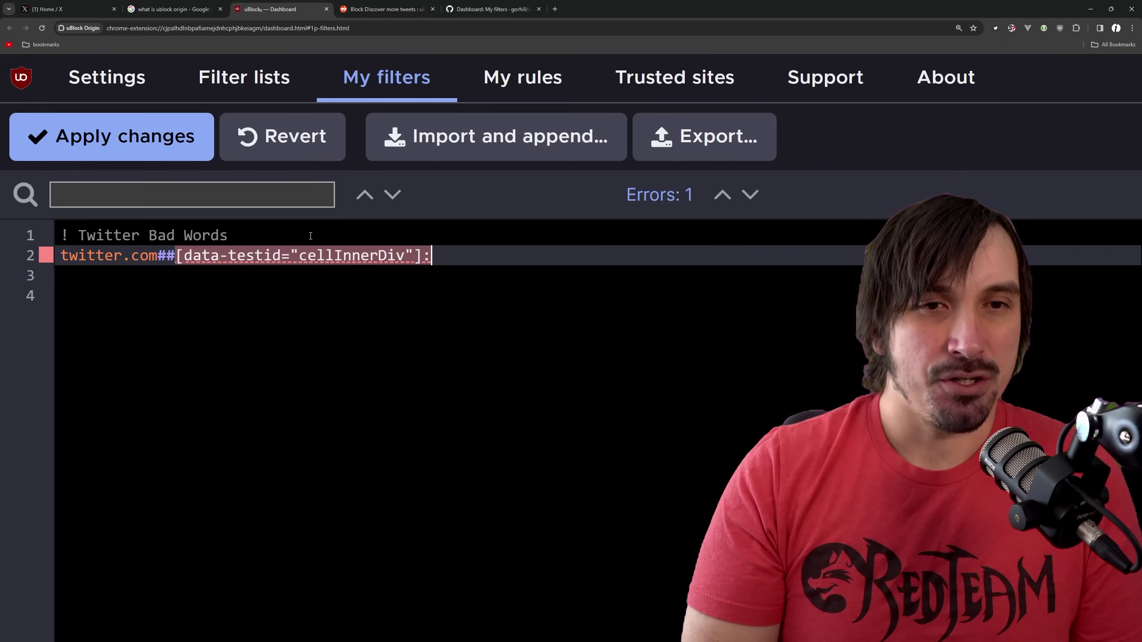
text(haste)
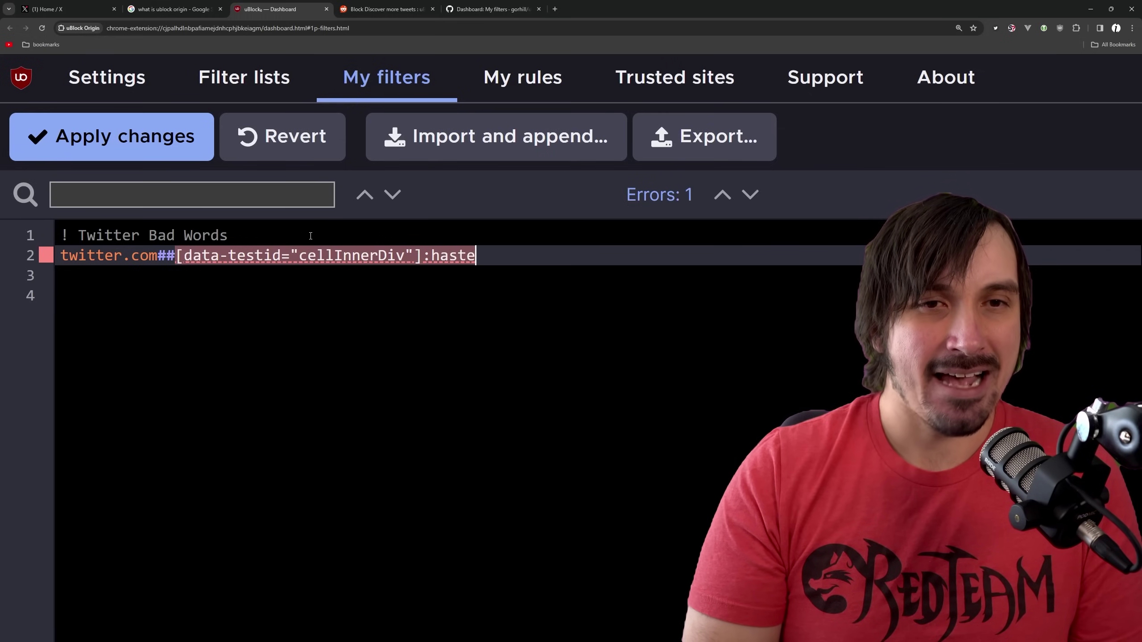
key(BackSpace)
key(BackSpace)
text(-text()
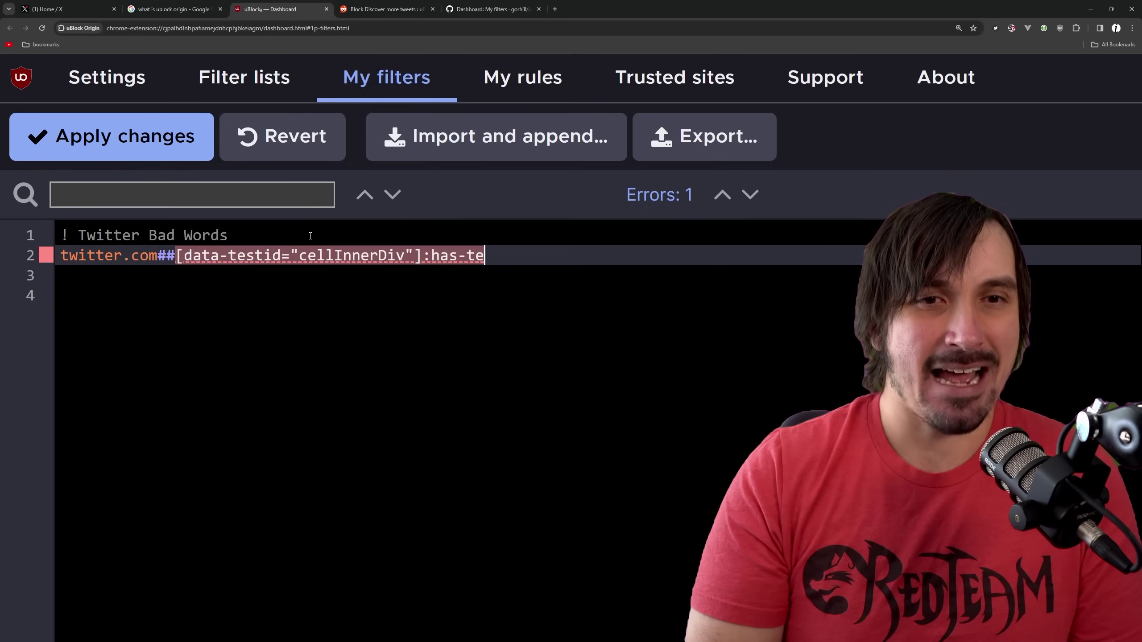
text(//)
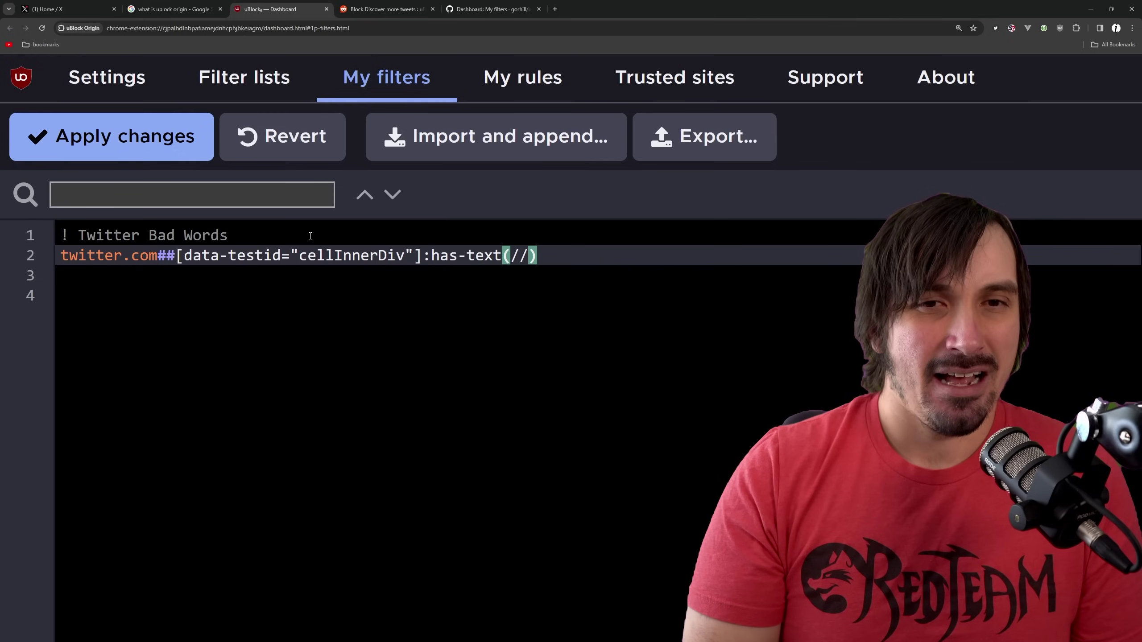
key(Left)
key(Left)
key(shift+Right)
key(shift+Right)
key(Left)
key(Right)
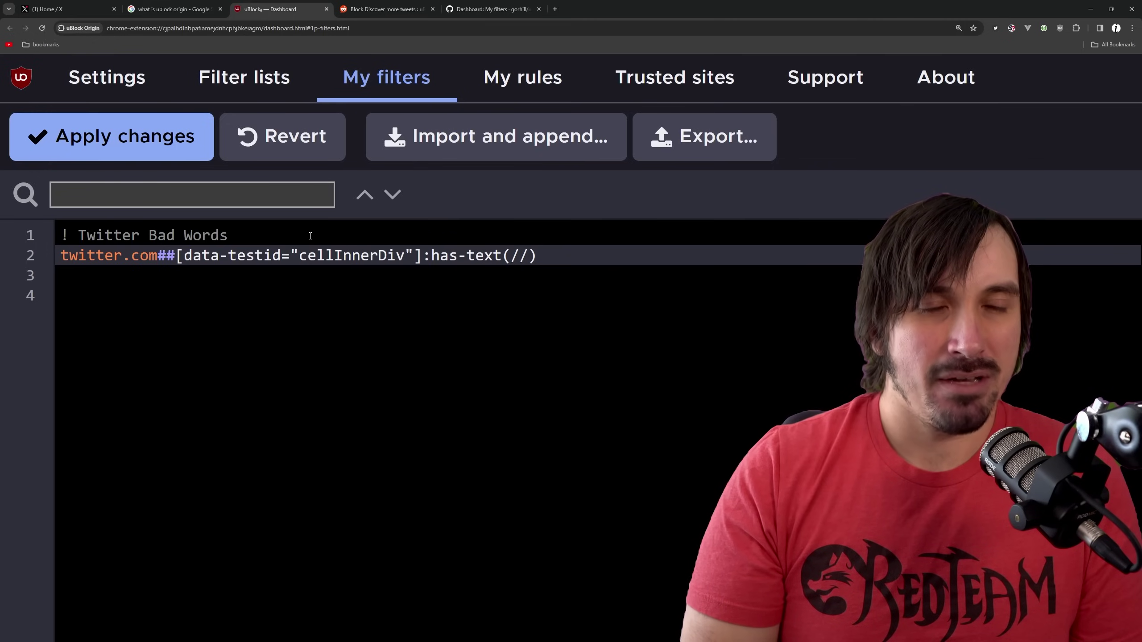
text(the|and)
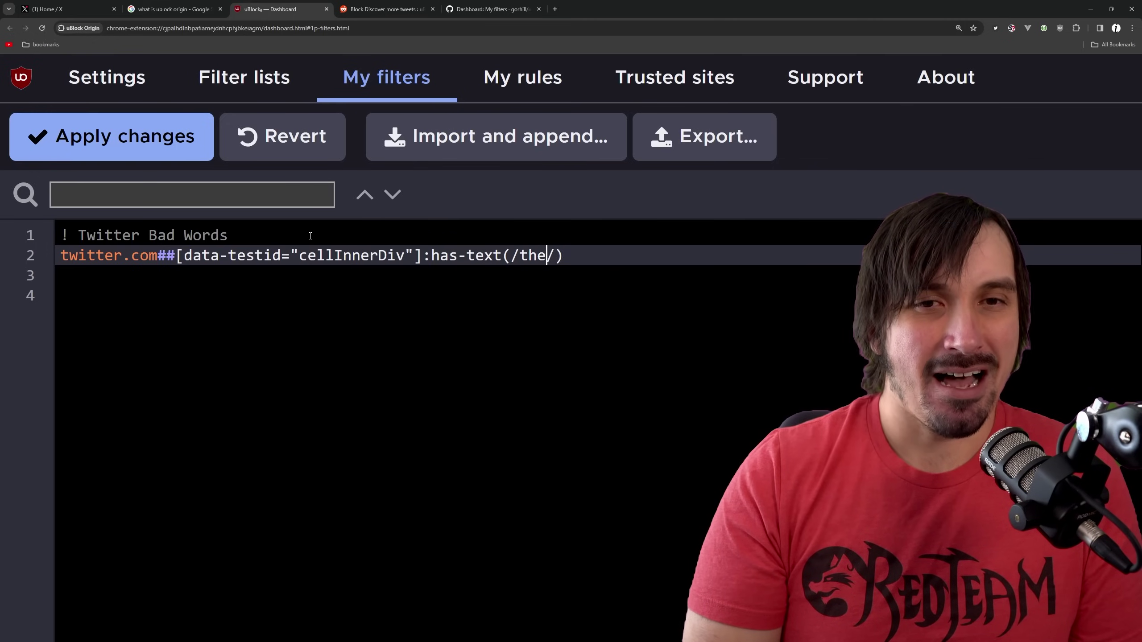
text(|or)
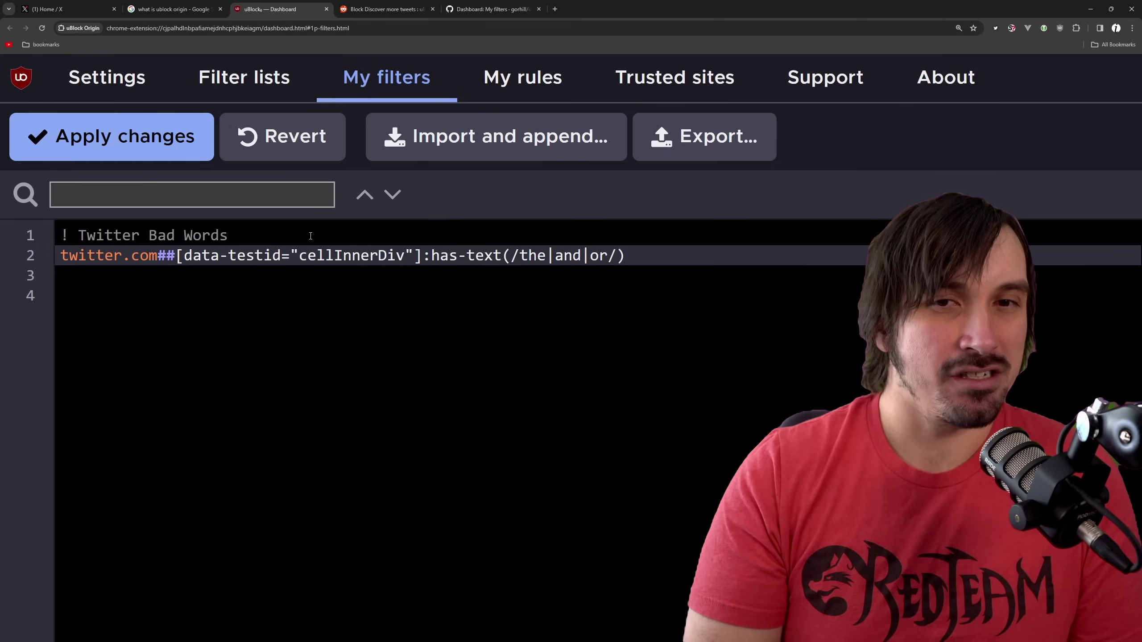
Search the X home feed for 'the' and 'or' and step through the matches.
click(47, 9)
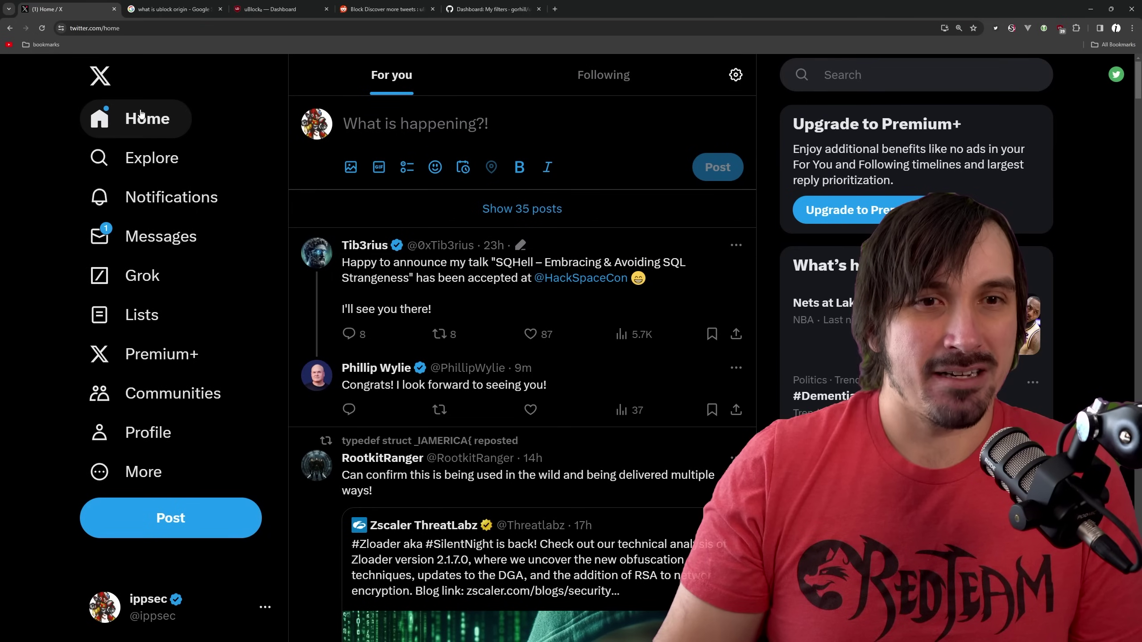
key(ctrl+f)
text(the)
scroll(140, 112, down, 5)
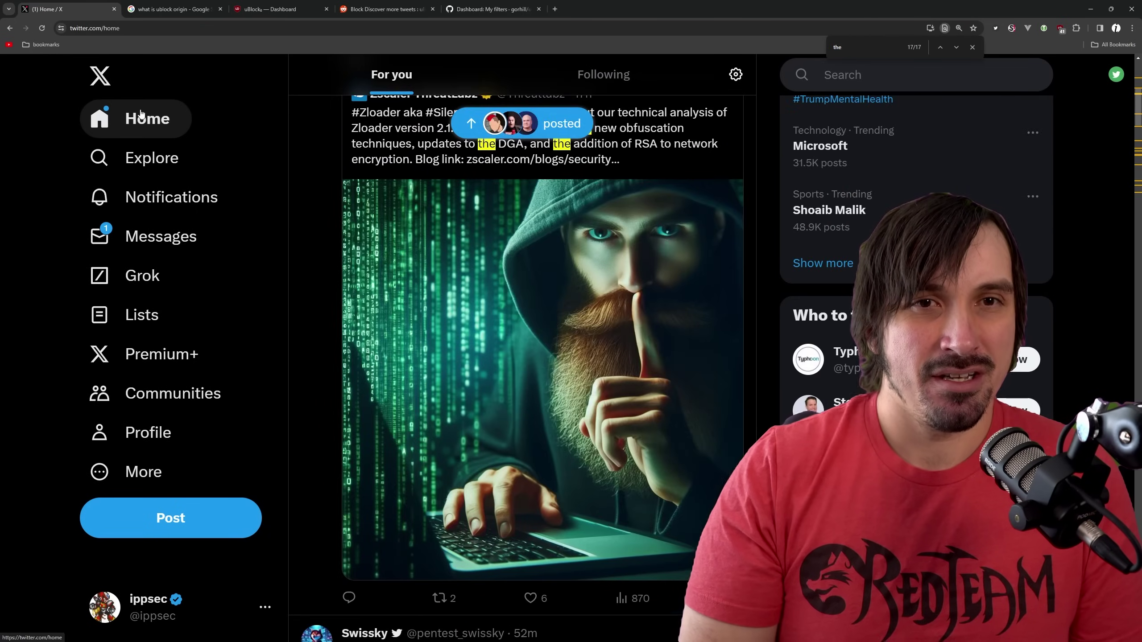
key(Return)
text(an)
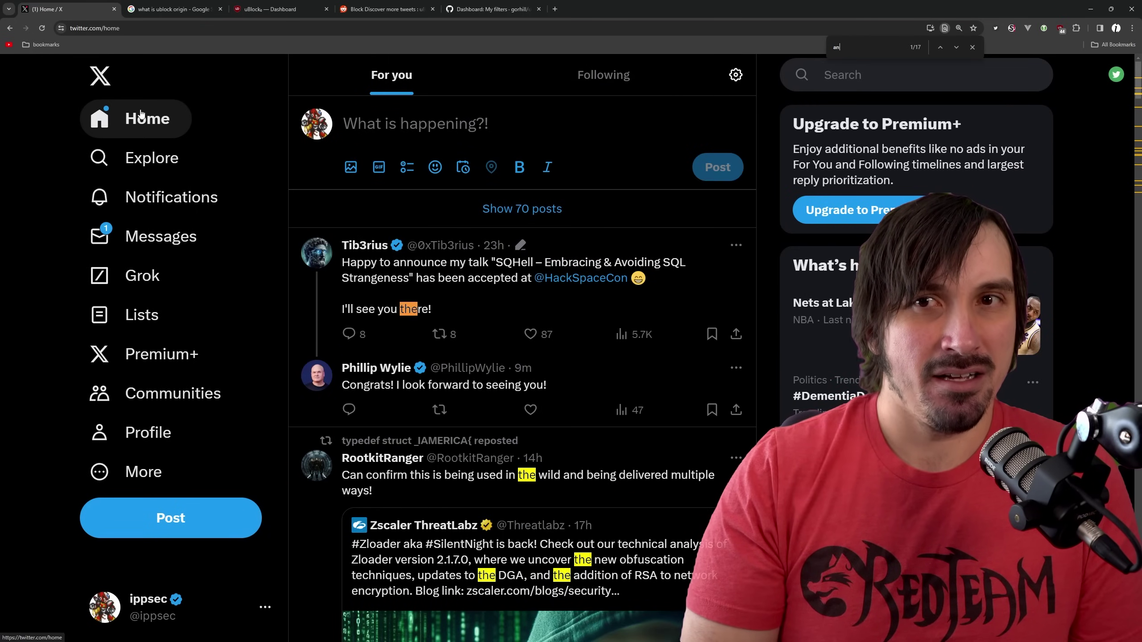
text(d)
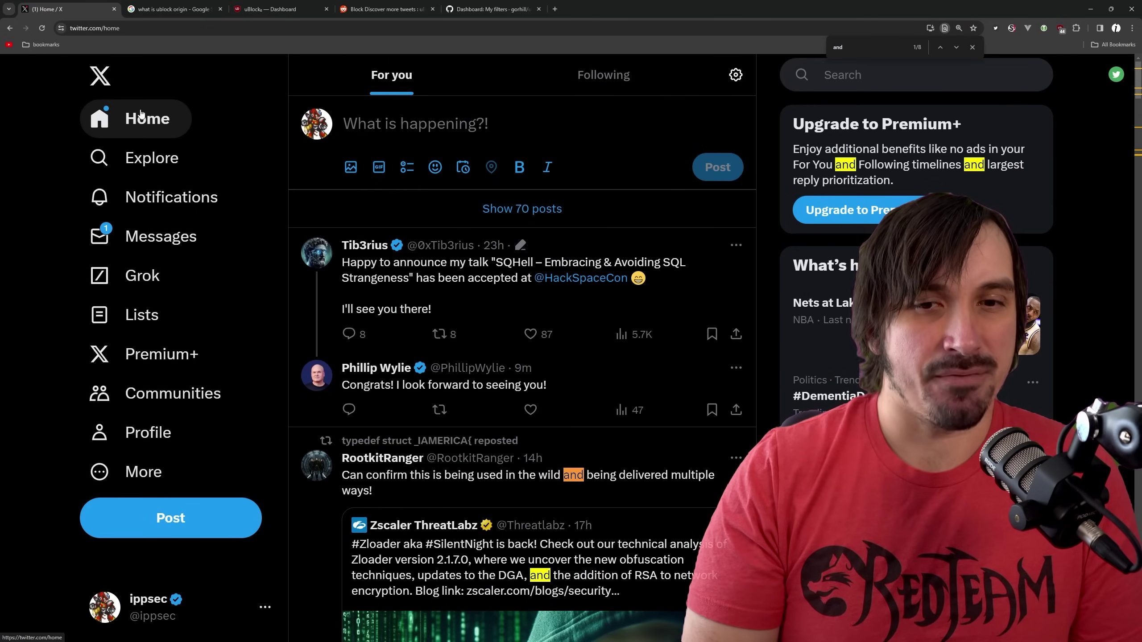
text(or)
key(Return)
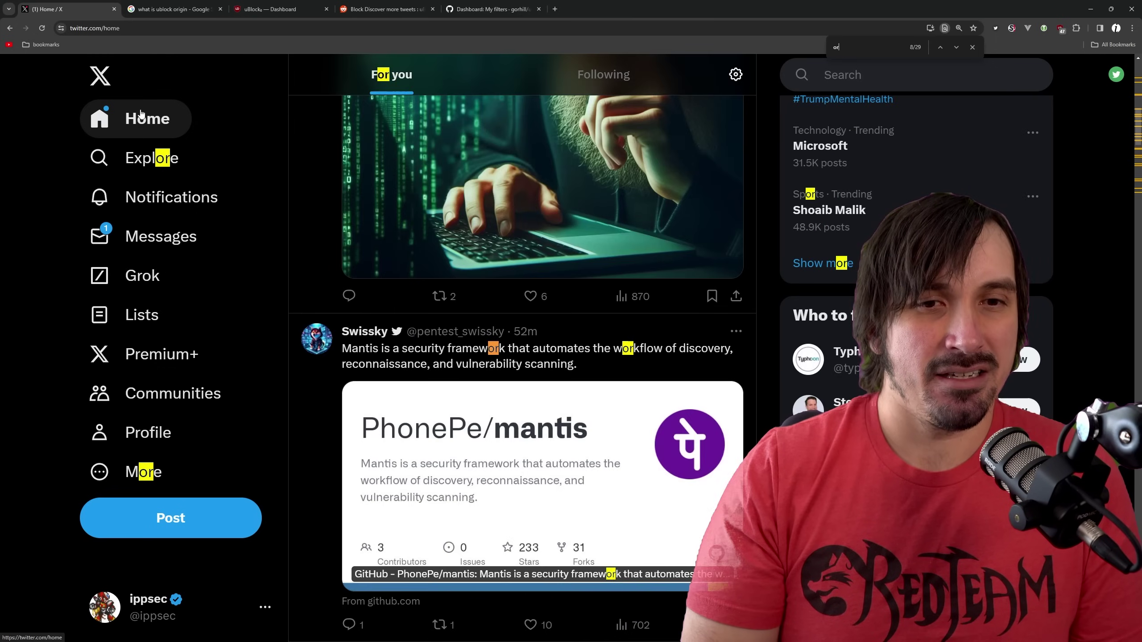
key(Return)
key(Return)
key(Return)
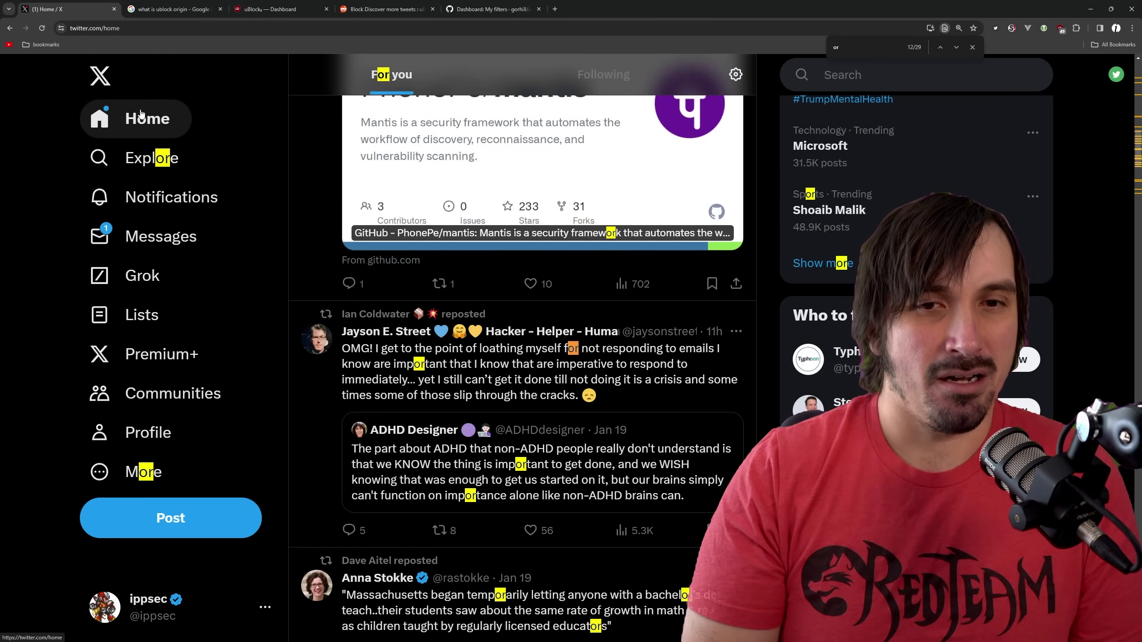
key(Return)
key(Return)
key(Return)
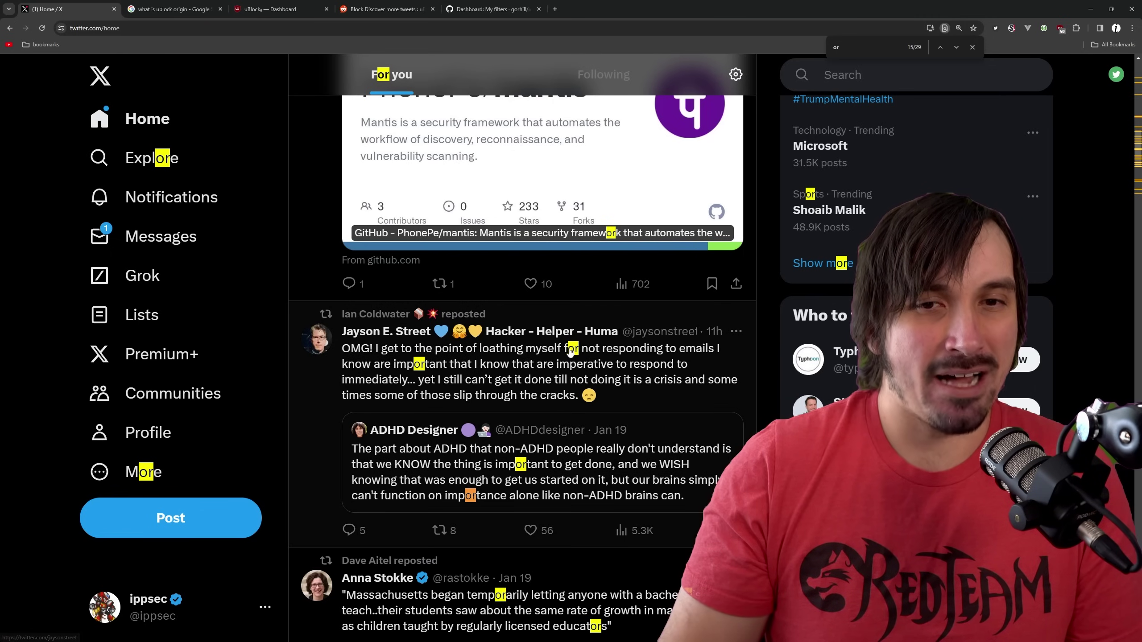
Apply the has-text(/the|and|or/) rule in My filters and reload the X feed.
click(269, 13)
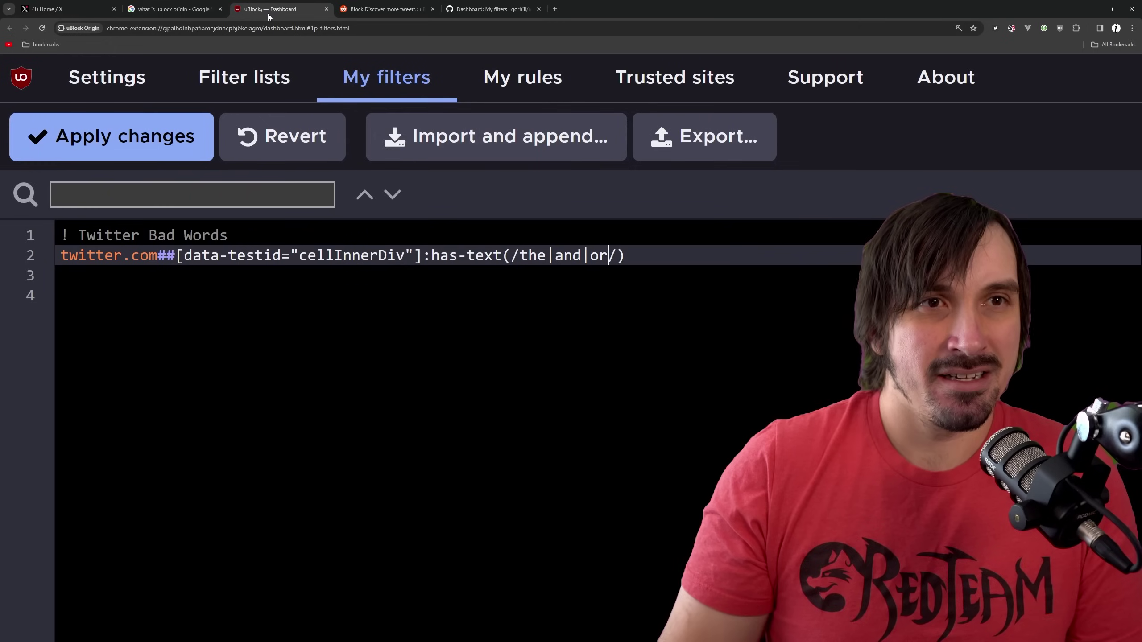
click(651, 259)
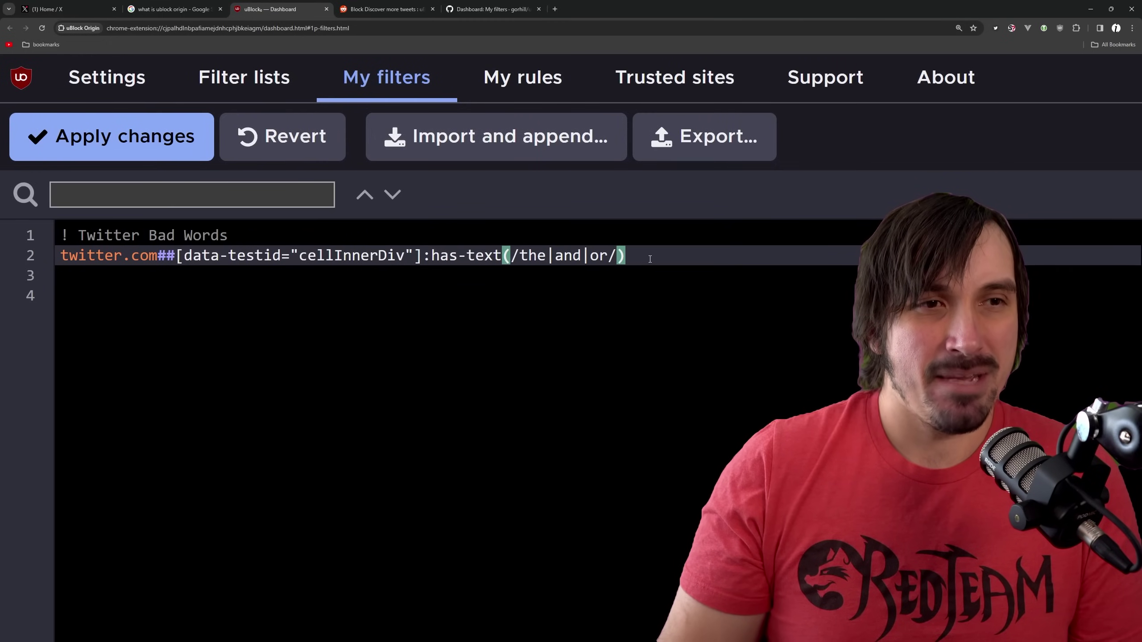
click(154, 141)
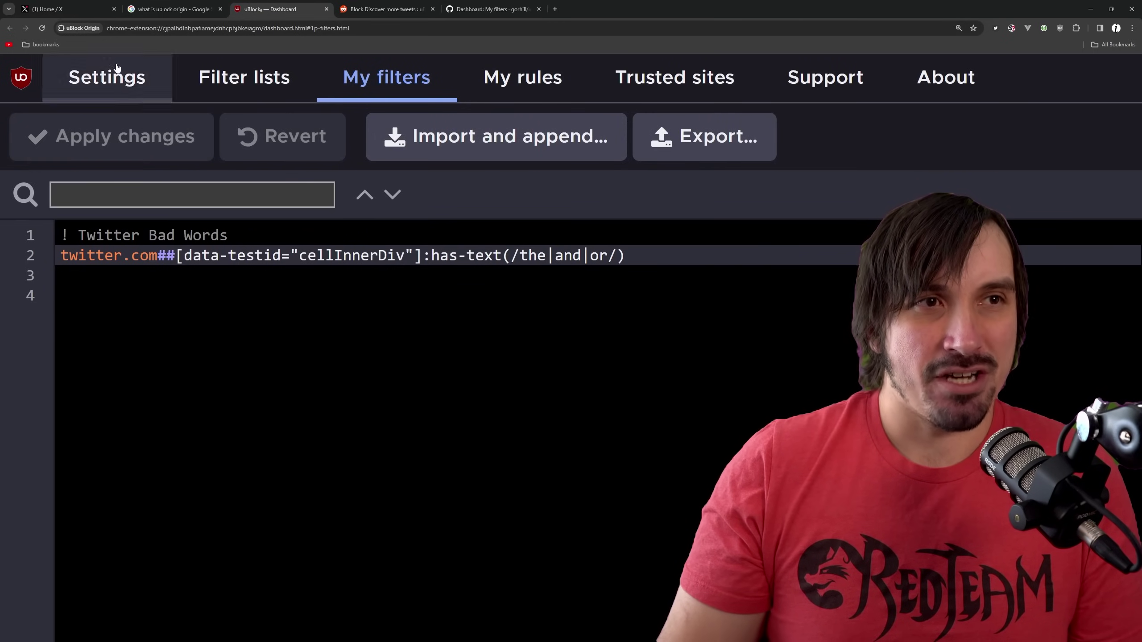
click(67, 13)
key(F5)
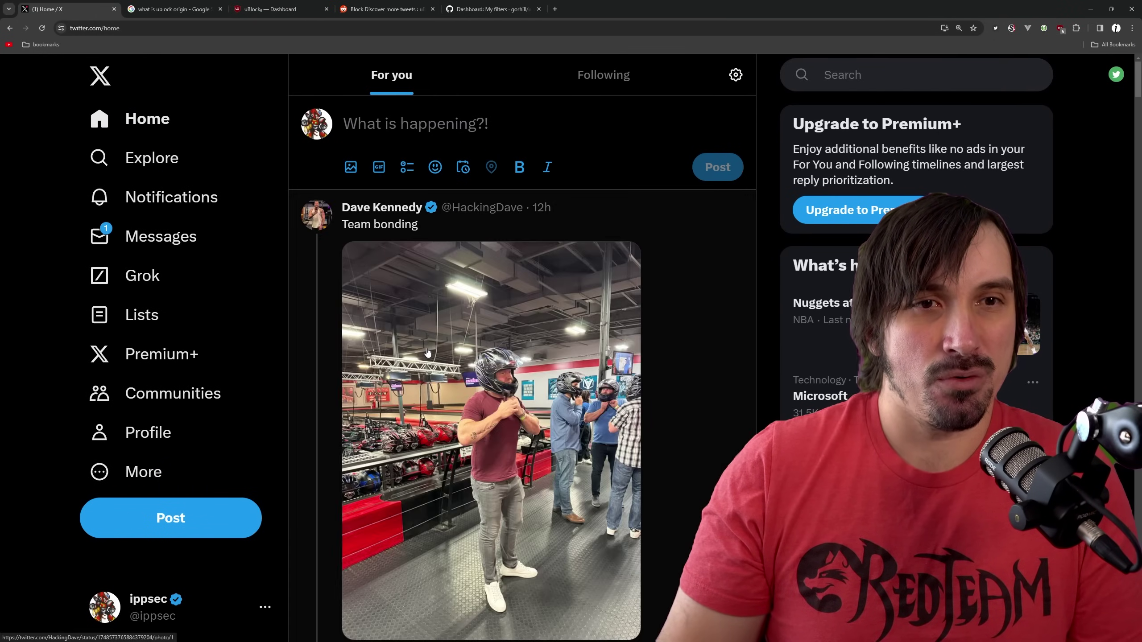
Step through the remaining 'the' and 'or' matches still shown in the reloaded X feed.
key(ctrl+f)
text(the)
key(Return)
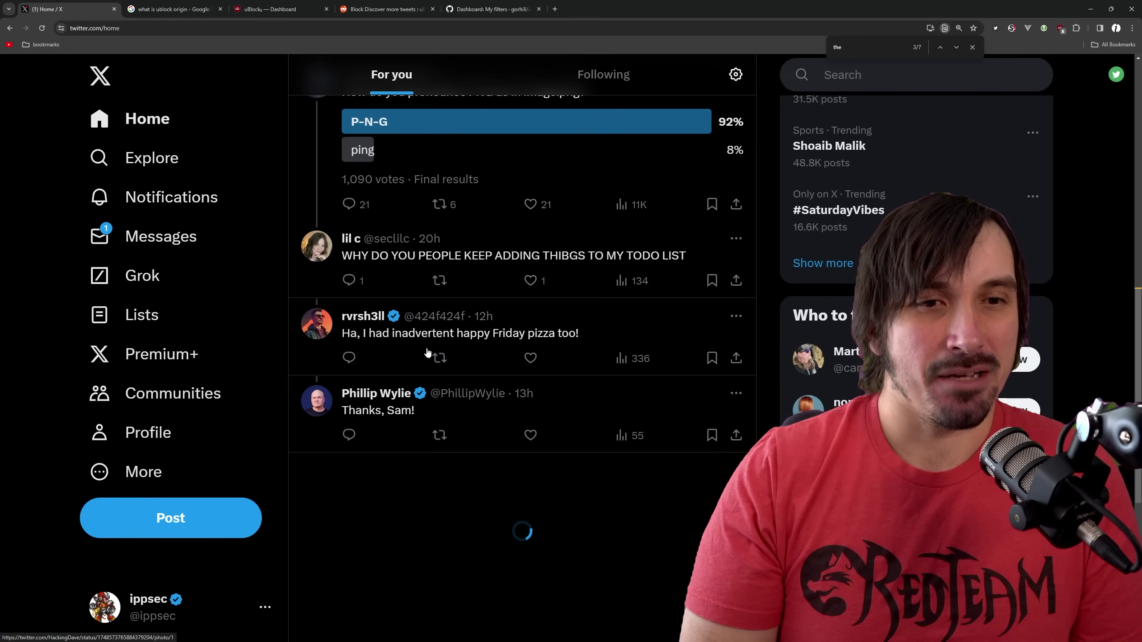
key(Return)
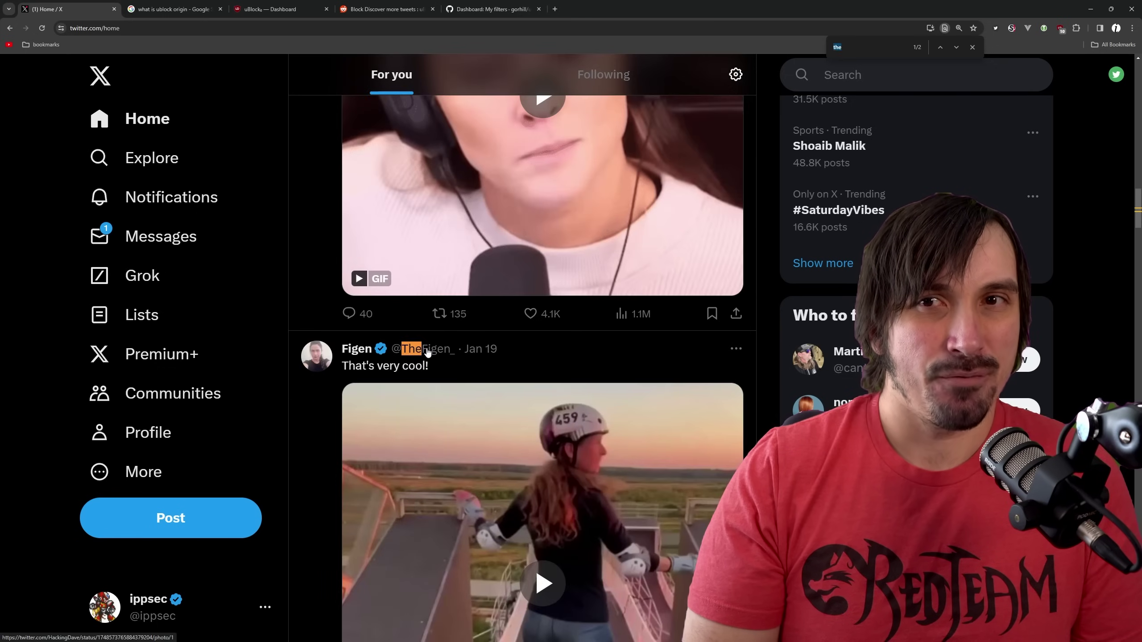
key(Return)
key(Return)
key(Return)
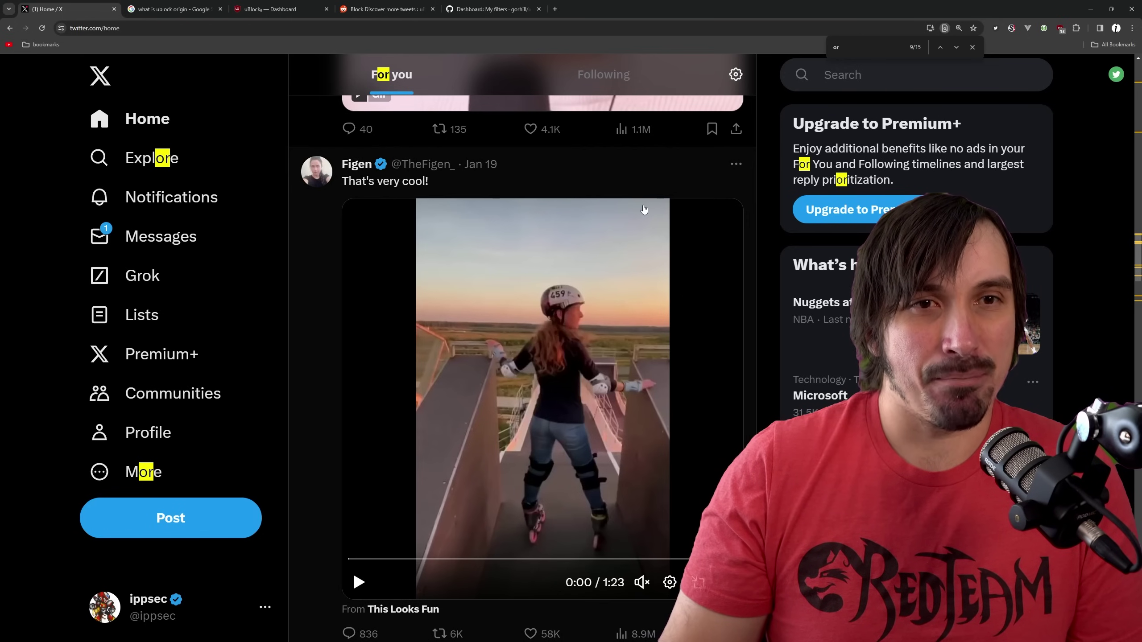
key(Return)
key(Return)
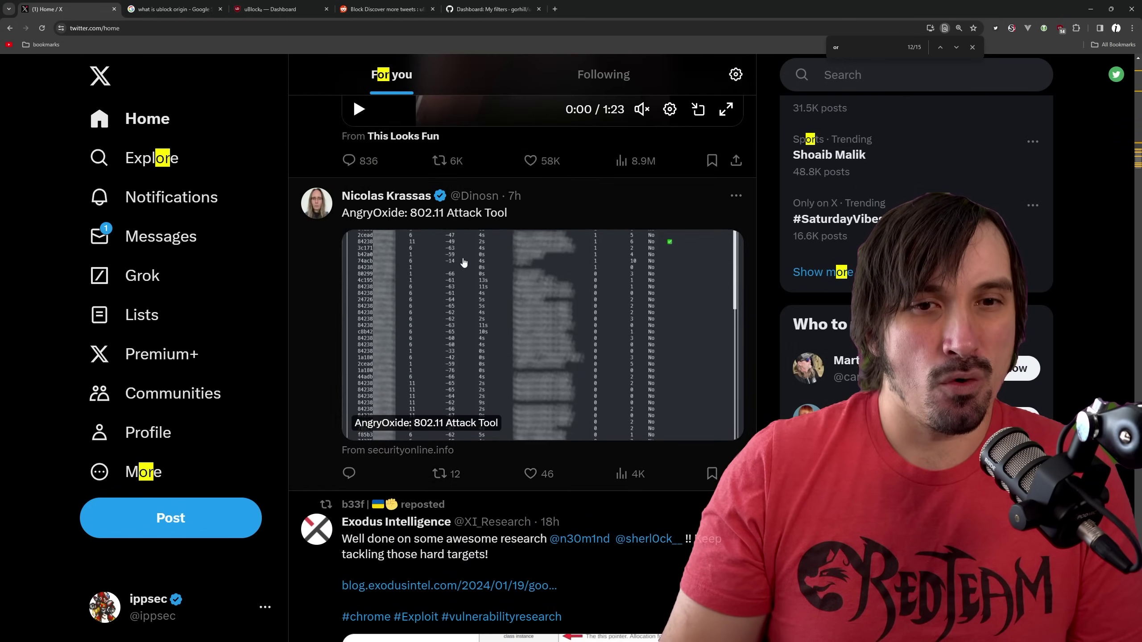
scroll(464, 262, down, 10)
click(255, 10)
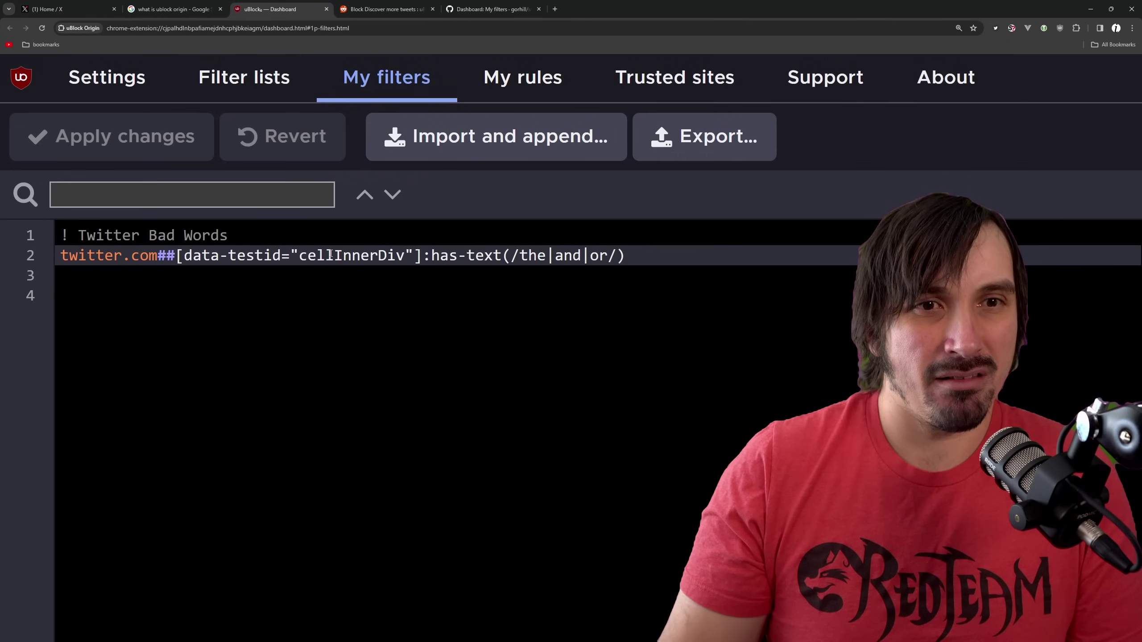
Rewrite the pattern as / the | and | or /, apply it, and reload the X feed.
click(521, 256)
click(558, 256)
click(618, 256)
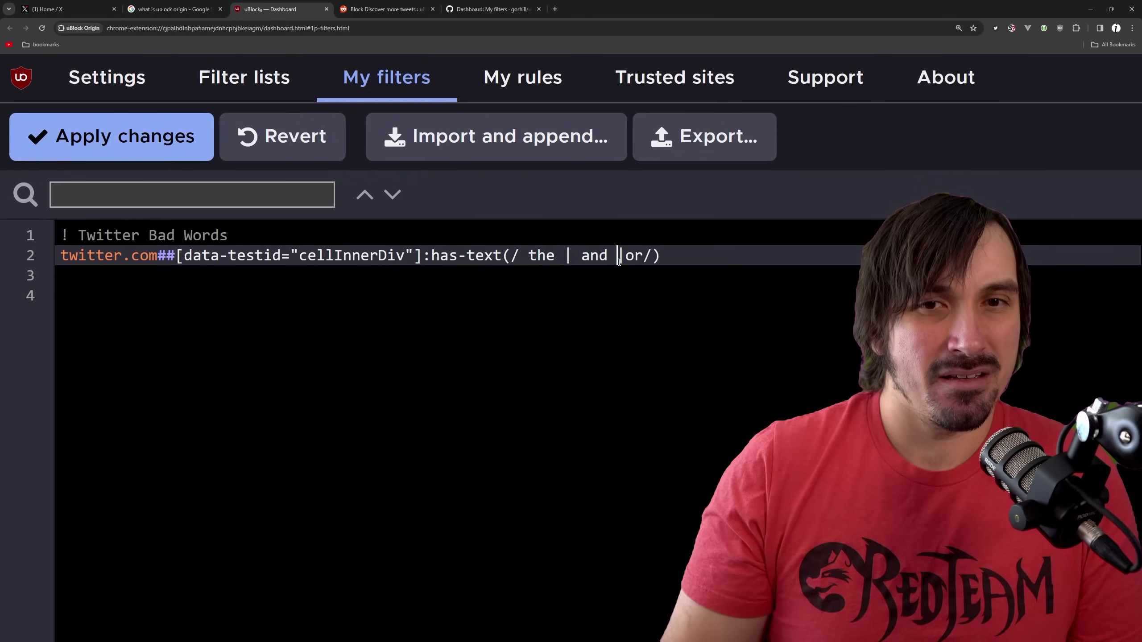
click(626, 257)
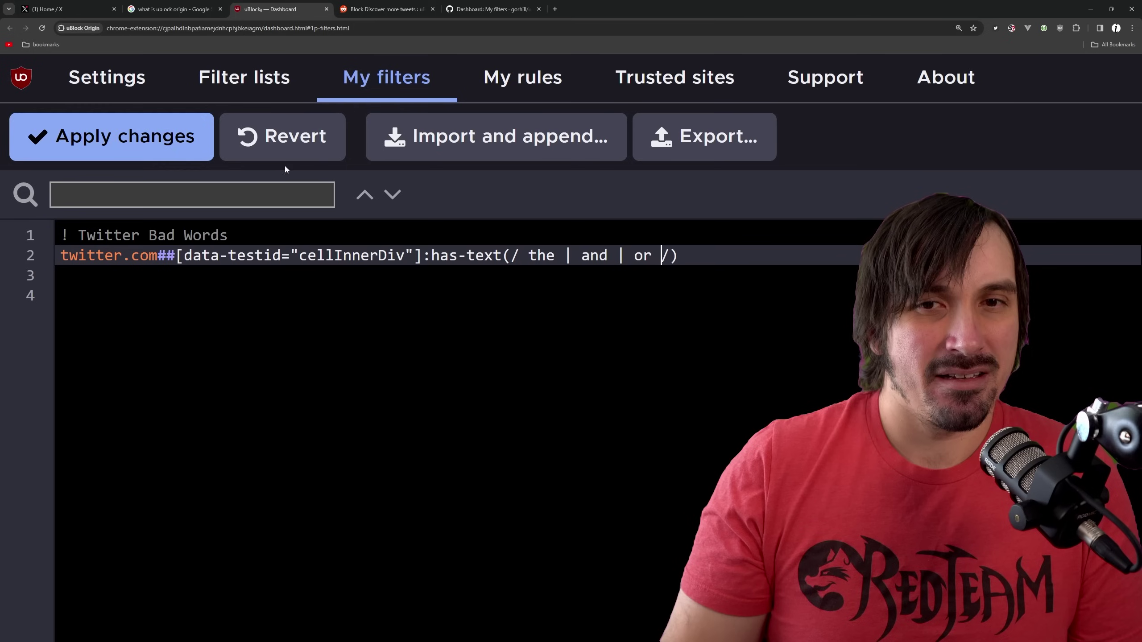
click(134, 138)
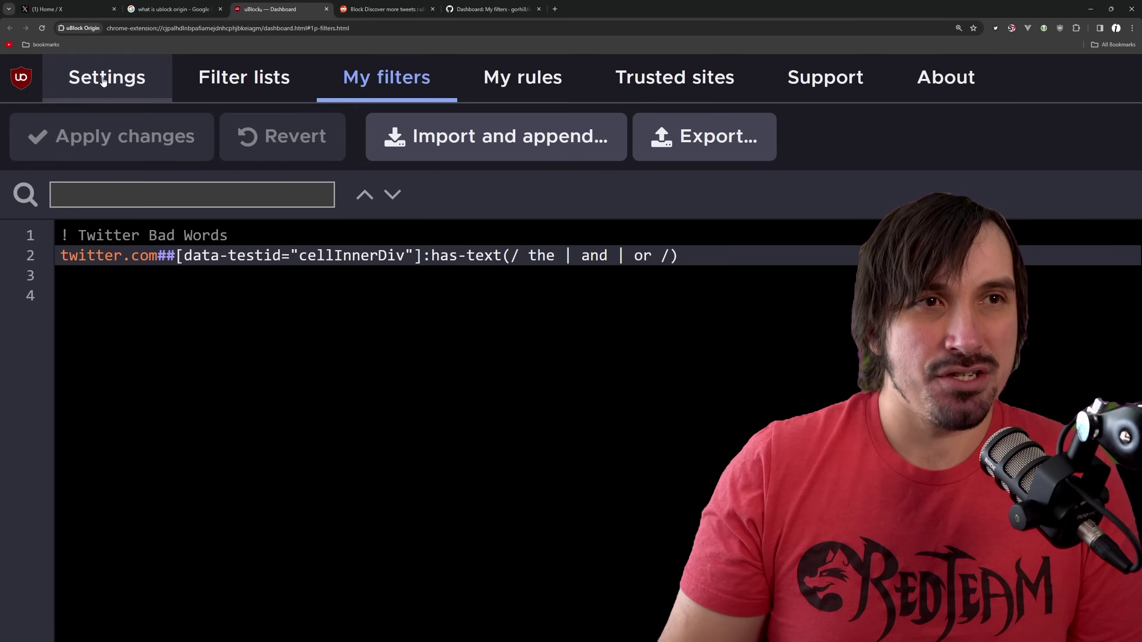
click(63, 9)
key(F5)
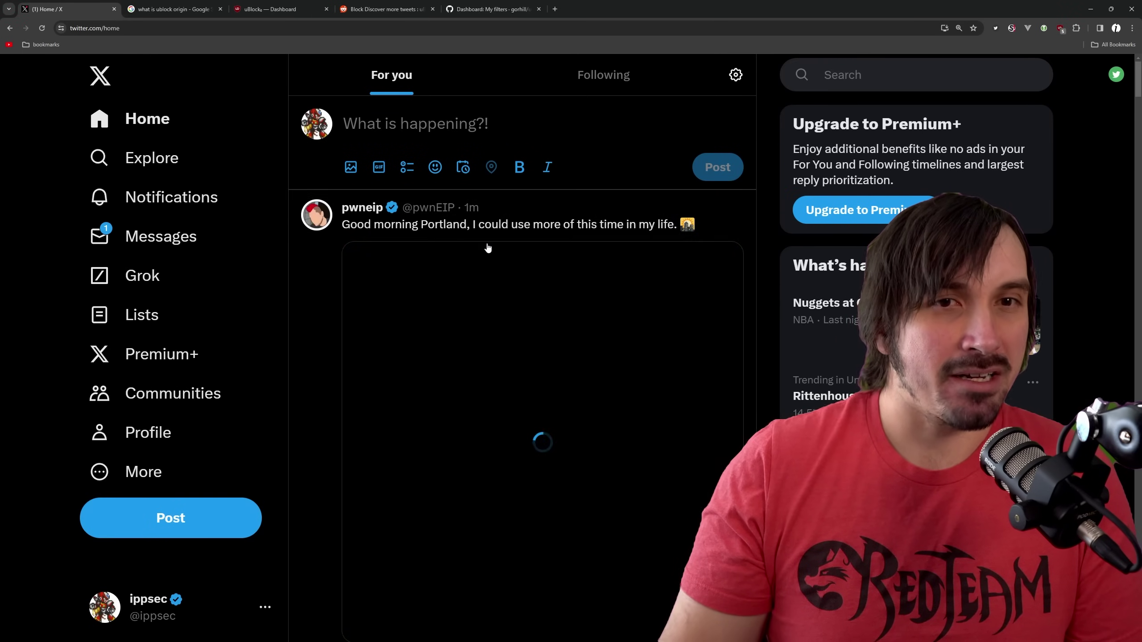
Search the feed for 'or' and then 'the', finding a capitalised The still shown.
key(ctrl+f)
text(or)
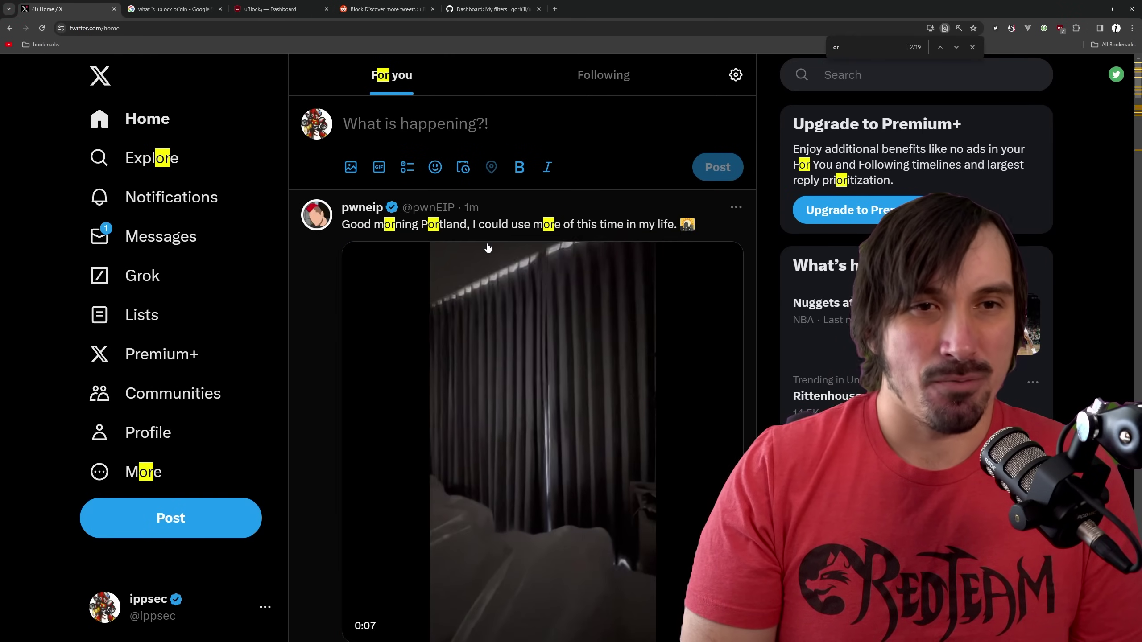
key(Return)
key(Return)
key(Return)
key(Return)
key(Return)
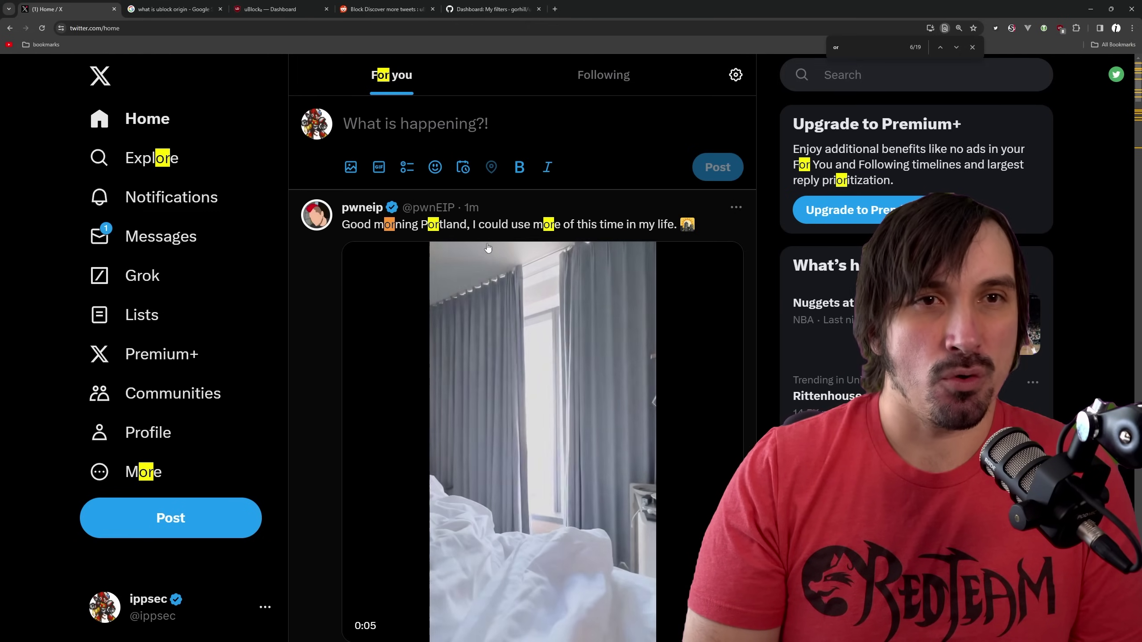
key(BackSpace)
key(BackSpace)
text(the)
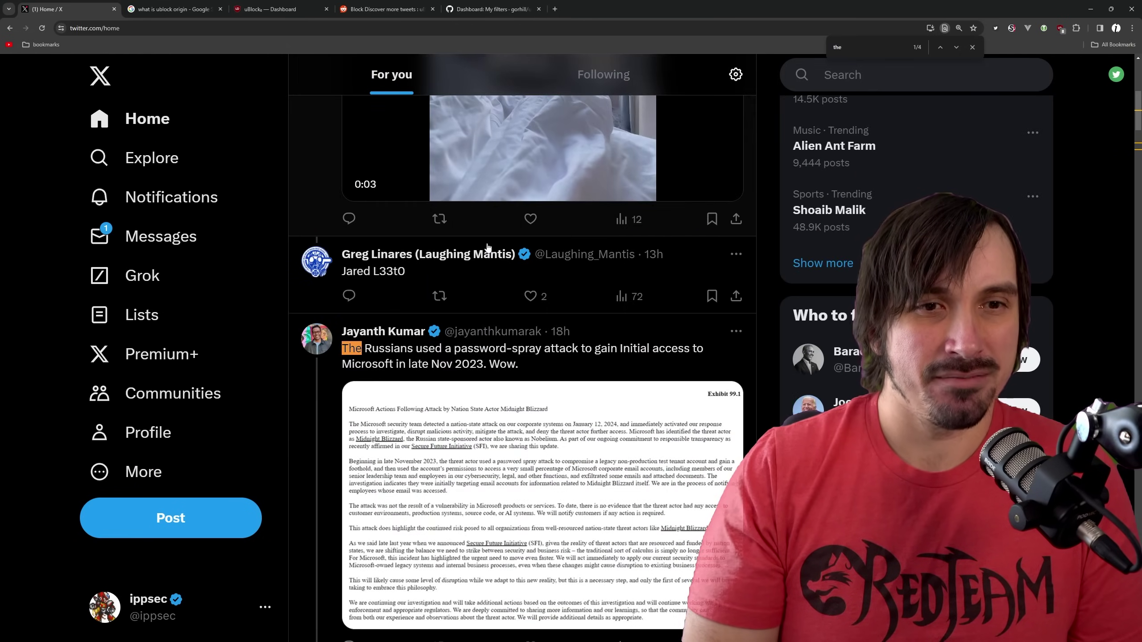
scroll(487, 247, down, 4)
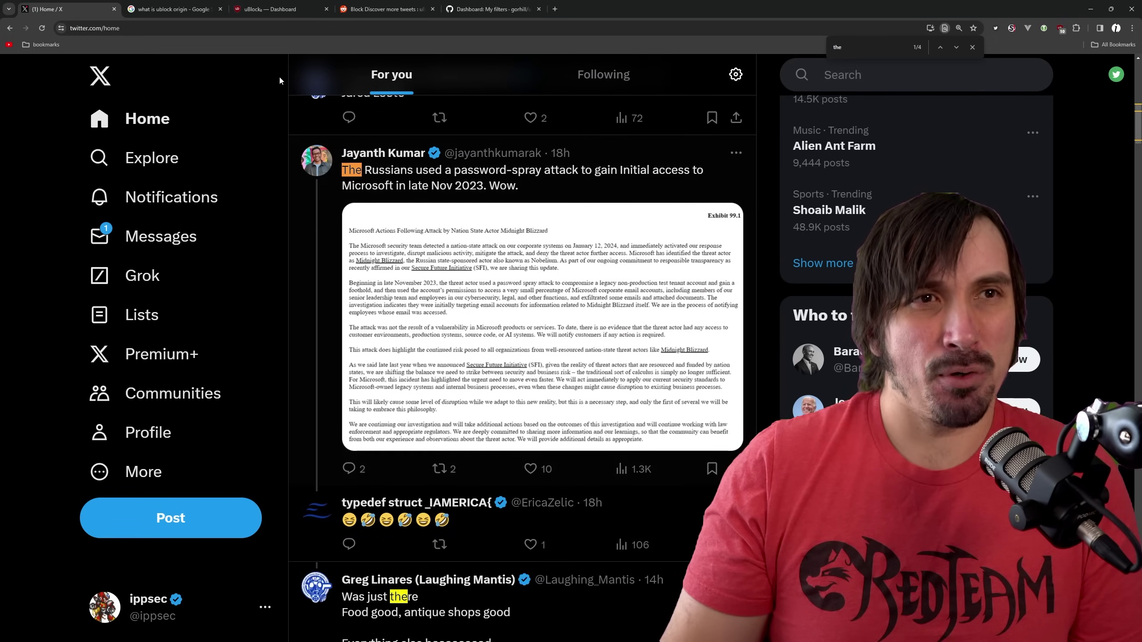
Add the i flag so the rule reads / the | and | or /i, and apply it.
click(265, 10)
click(669, 255)
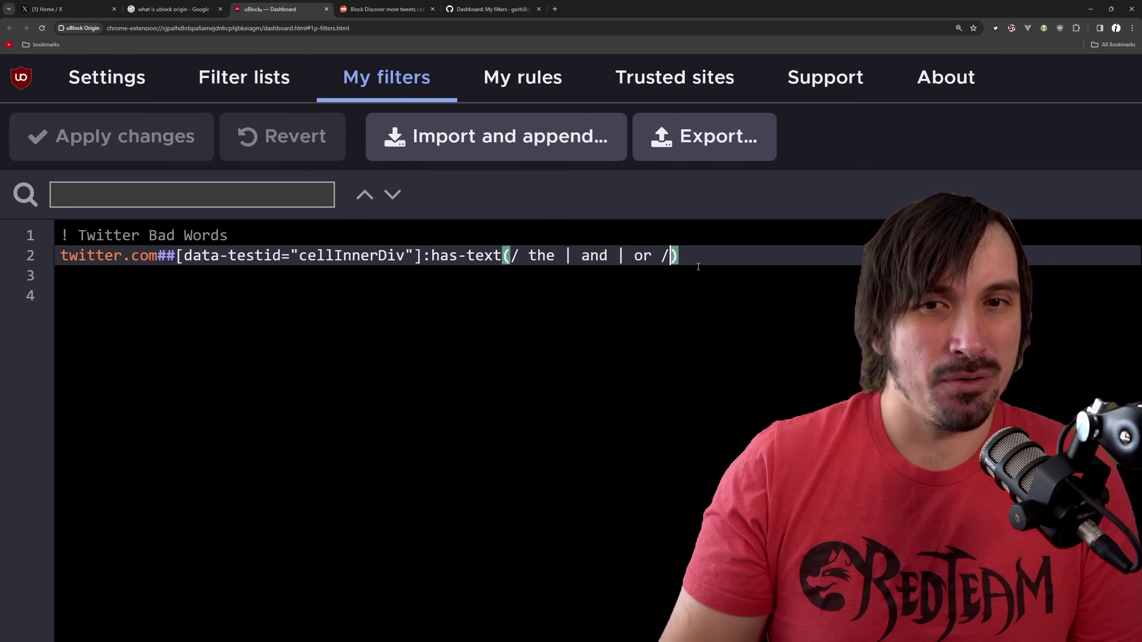
text(i)
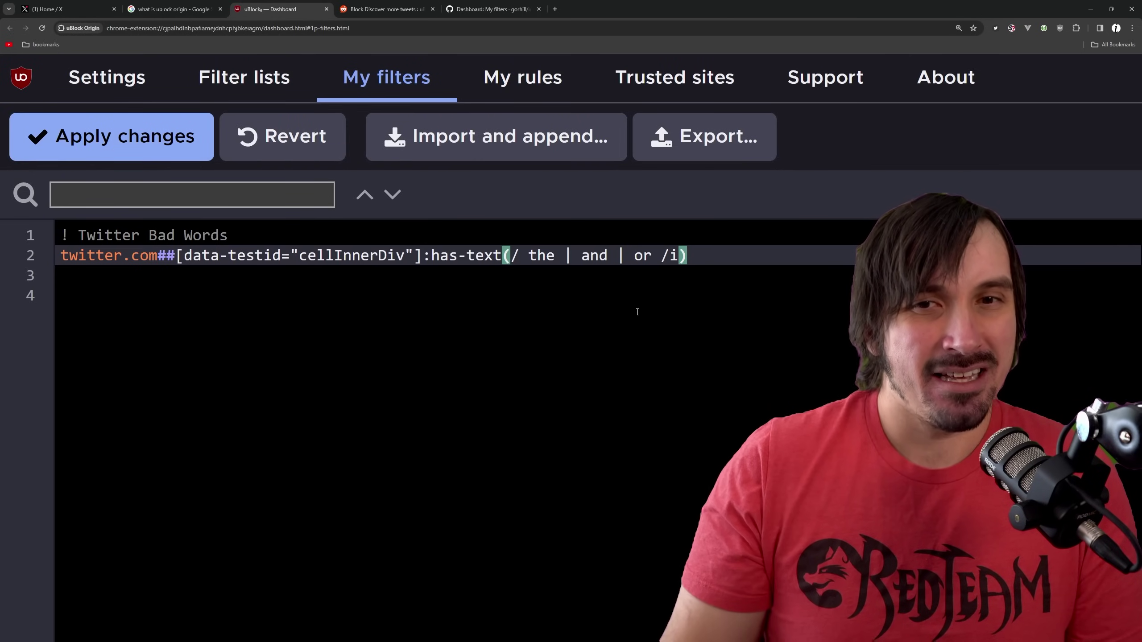
click(118, 145)
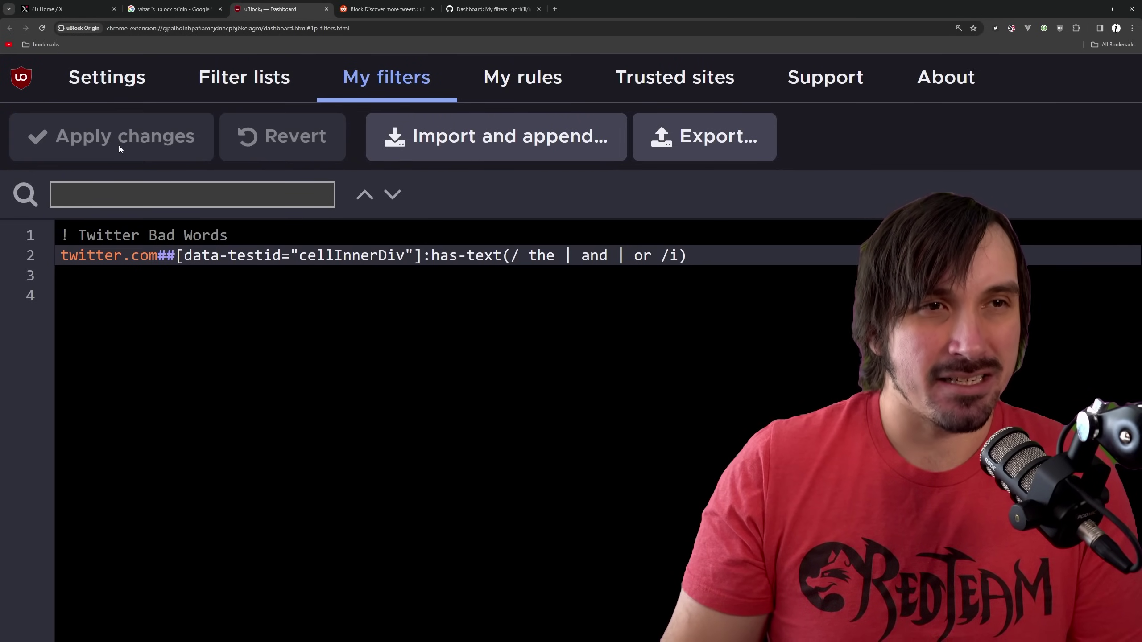
click(66, 10)
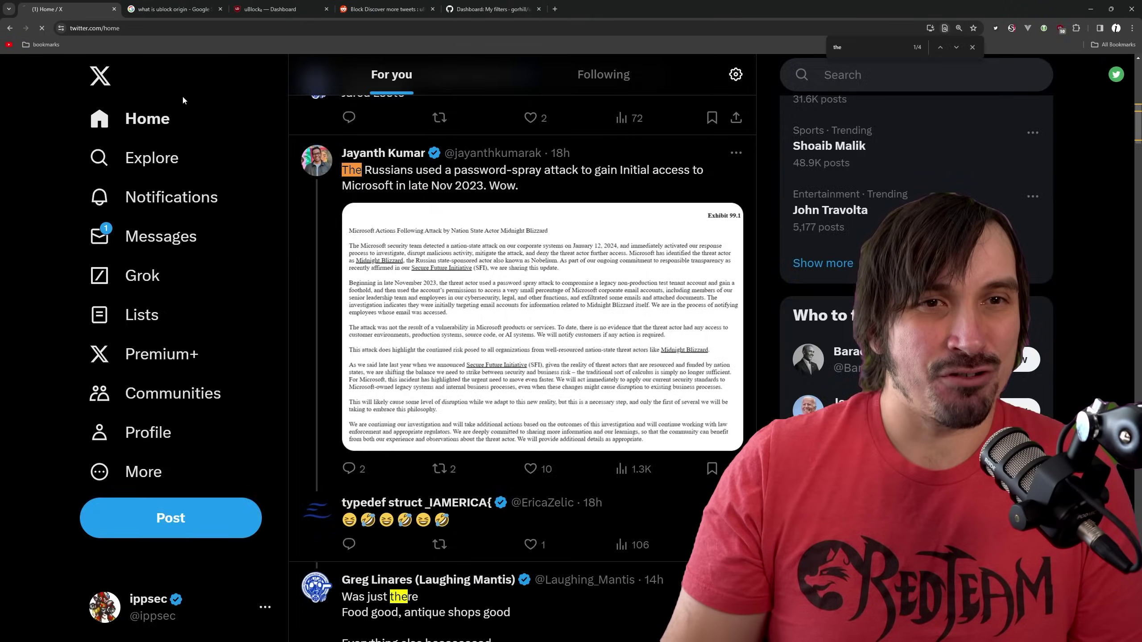
Reload the feed, search for 'the', and view the Russian hacking post before returning home.
key(F5)
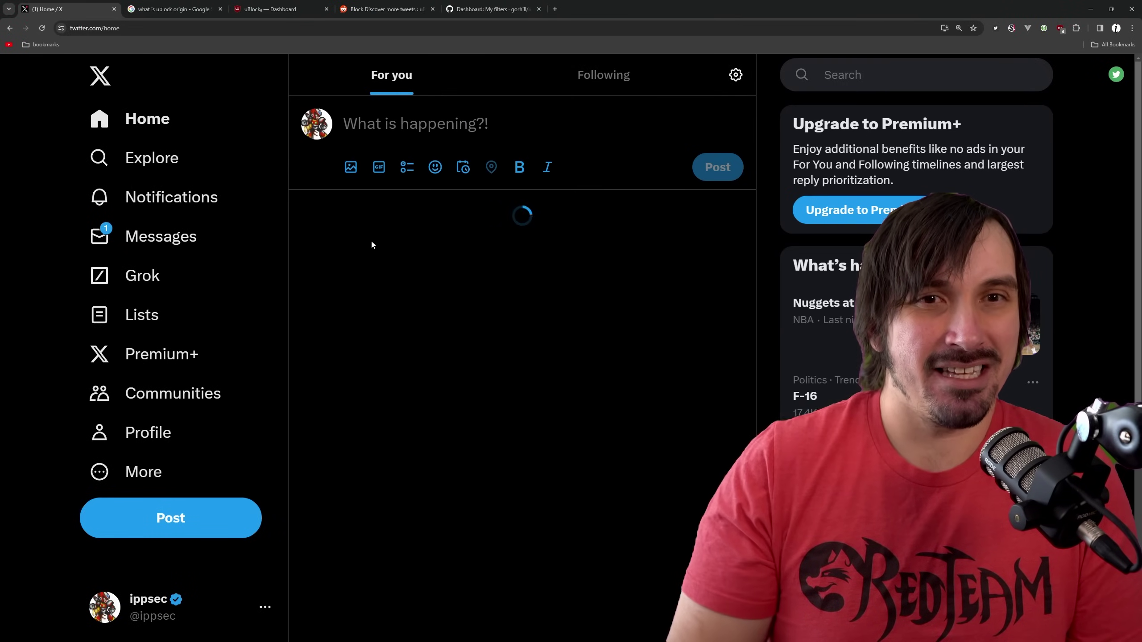
key(ctrl+f)
text(the)
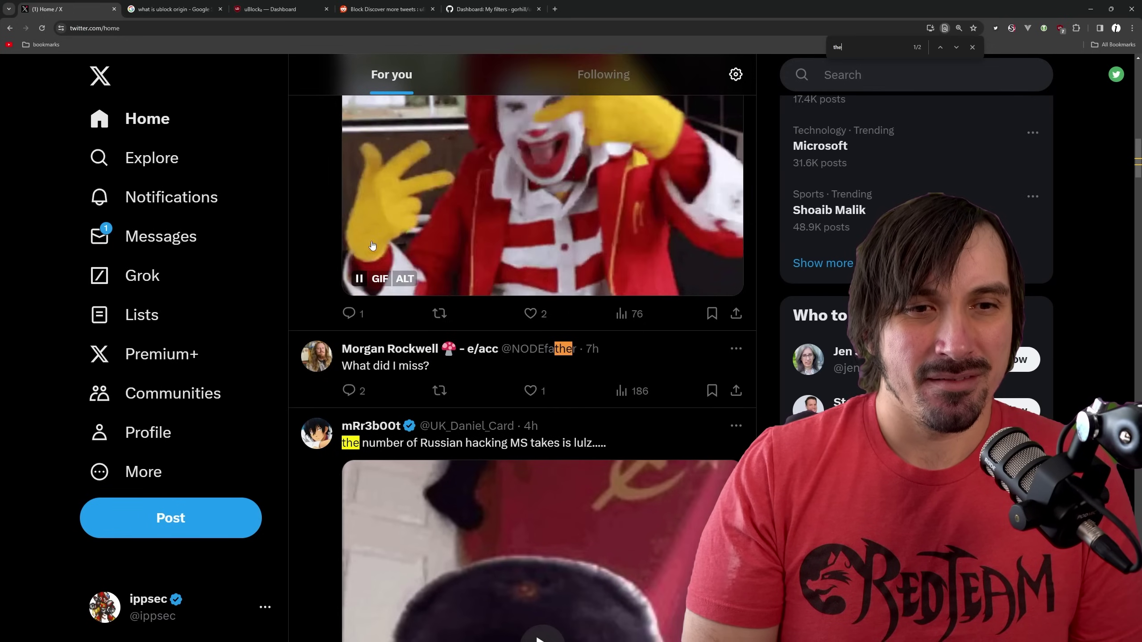
scroll(360, 234, down, 5)
click(347, 223)
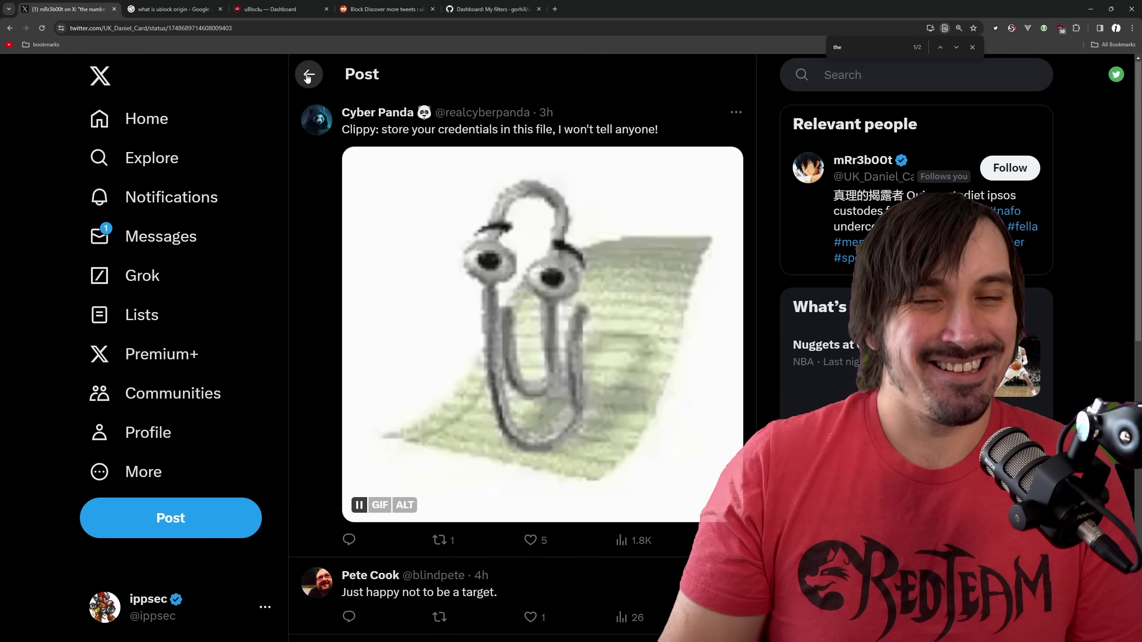
click(309, 76)
scroll(380, 244, down, 5)
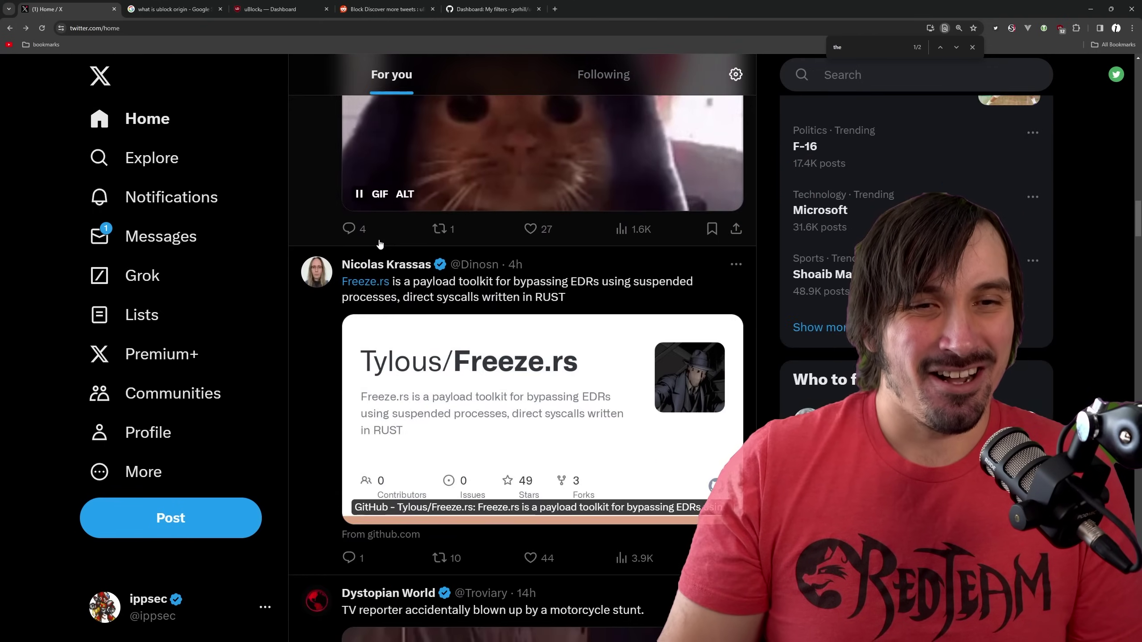
scroll(380, 245, down, 6)
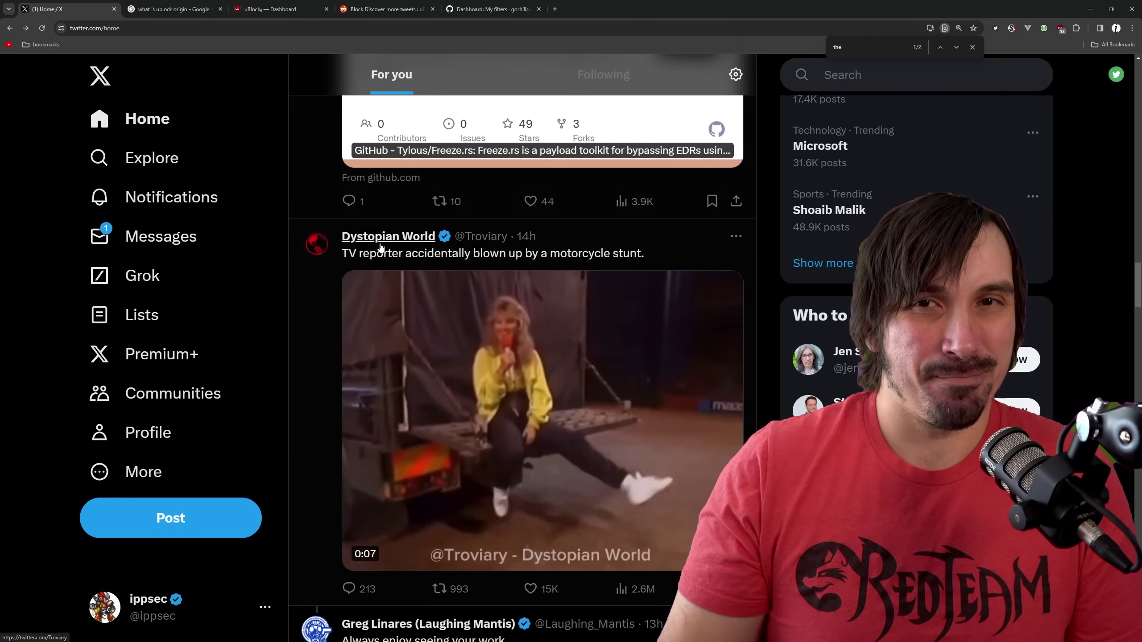
Step through further 'the' matches, reload the home timeline, and open developer tools.
key(ctrl+f)
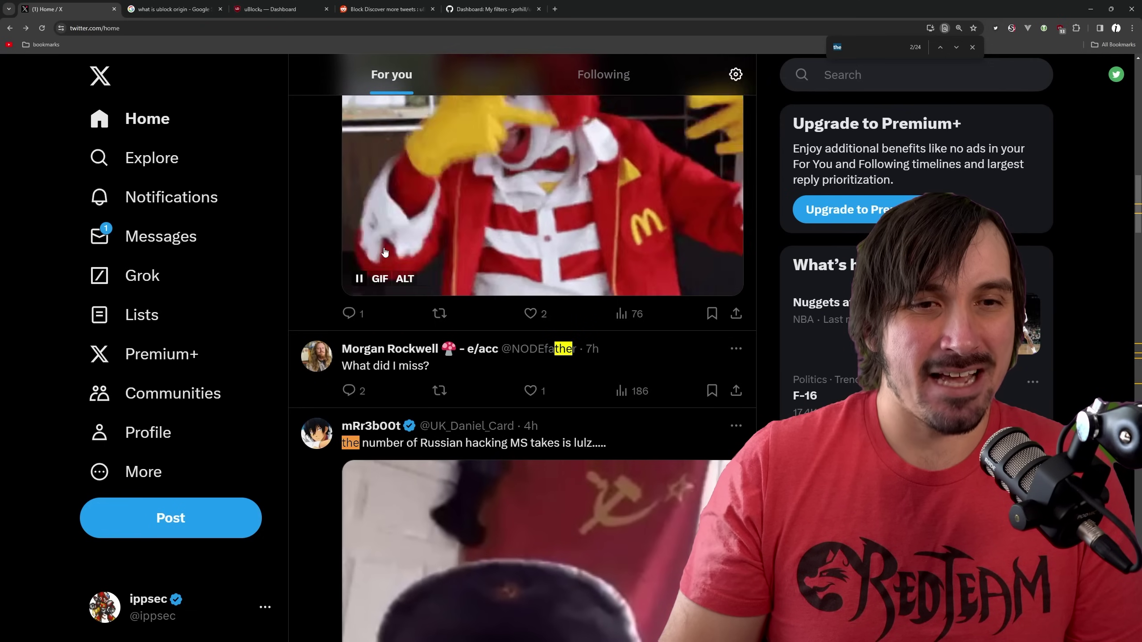
key(Return)
key(Return)
key(Return)
key(Return)
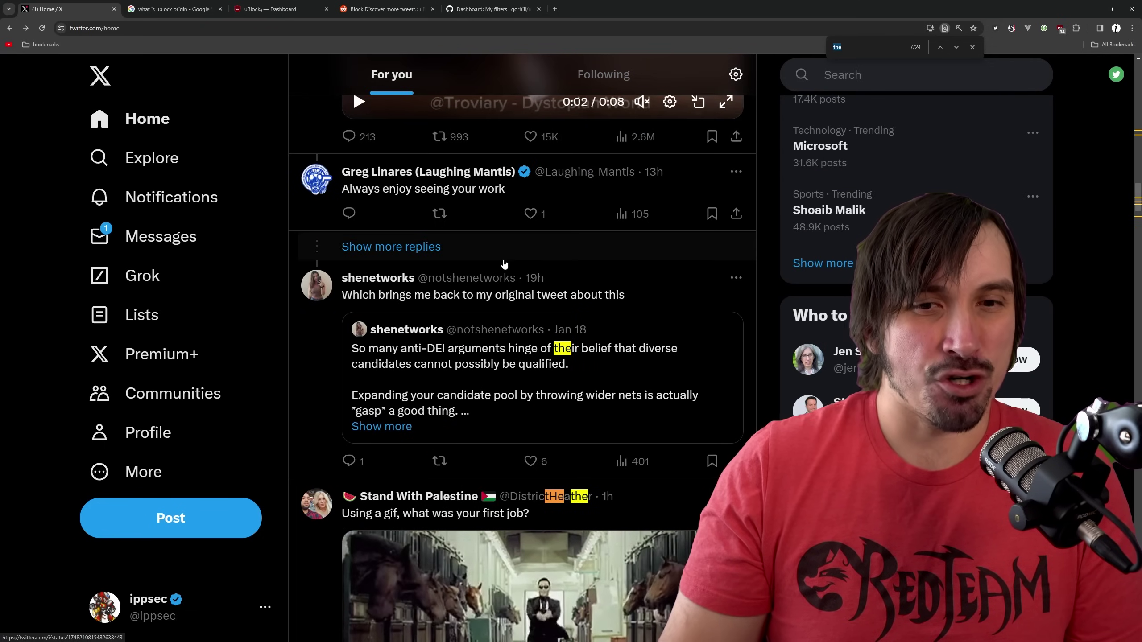
key(Return)
key(Return)
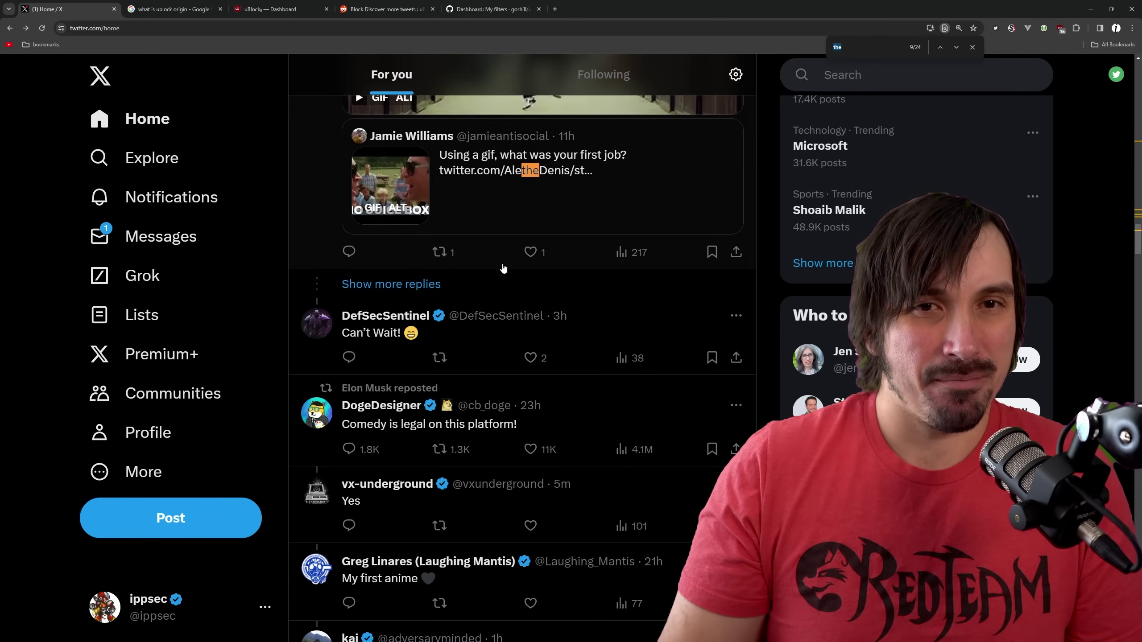
scroll(503, 268, down, 5)
scroll(500, 270, up, 15)
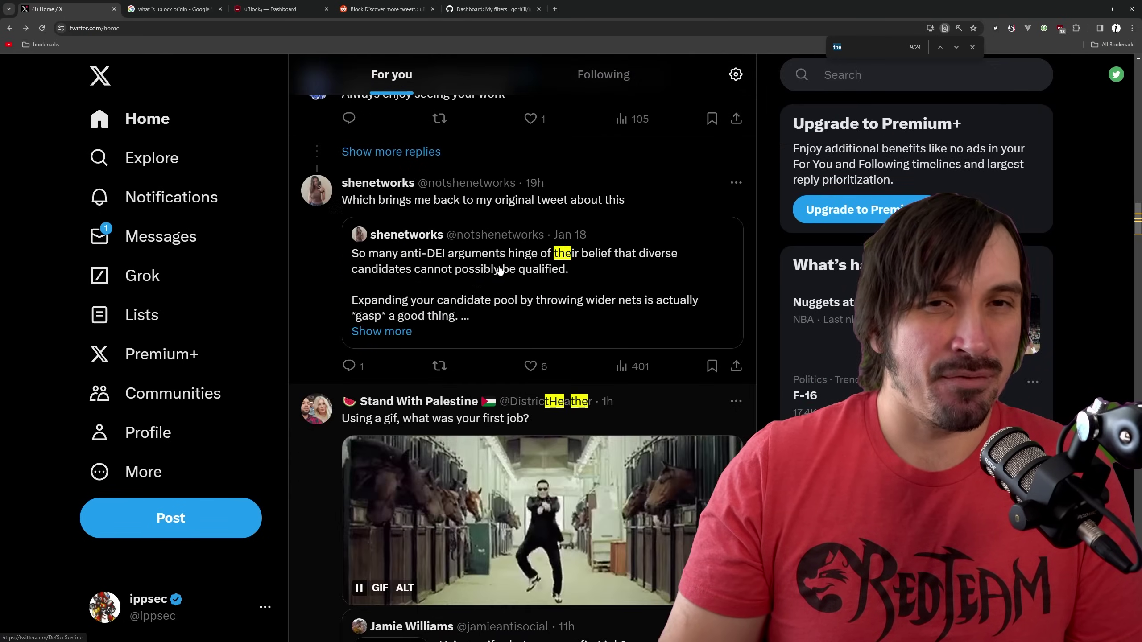
key(F5)
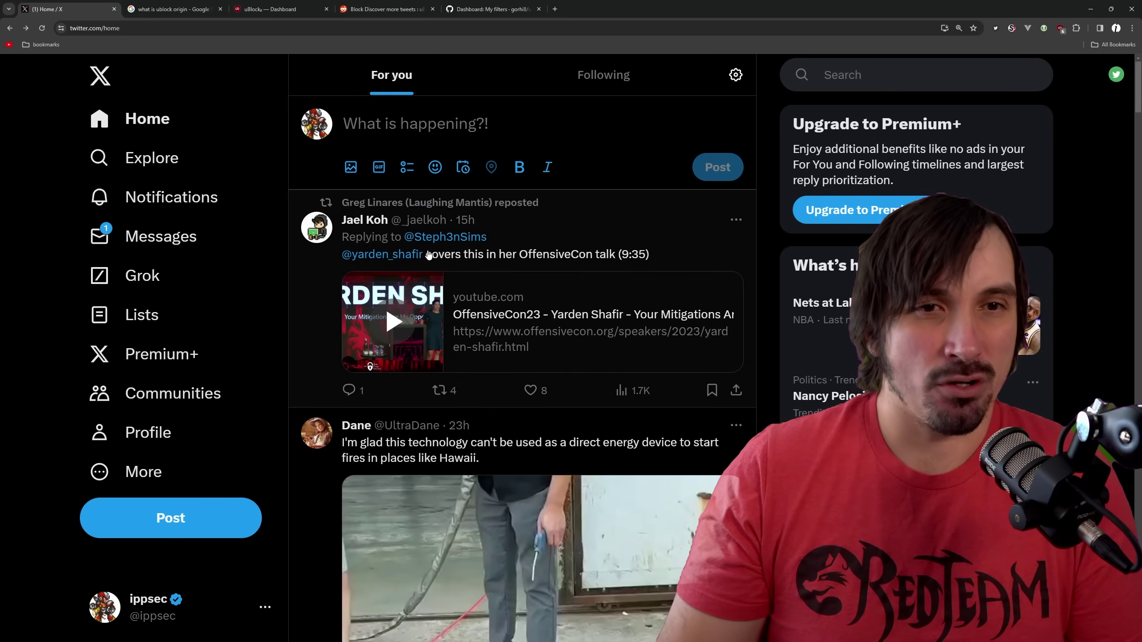
scroll(428, 255, down, 2)
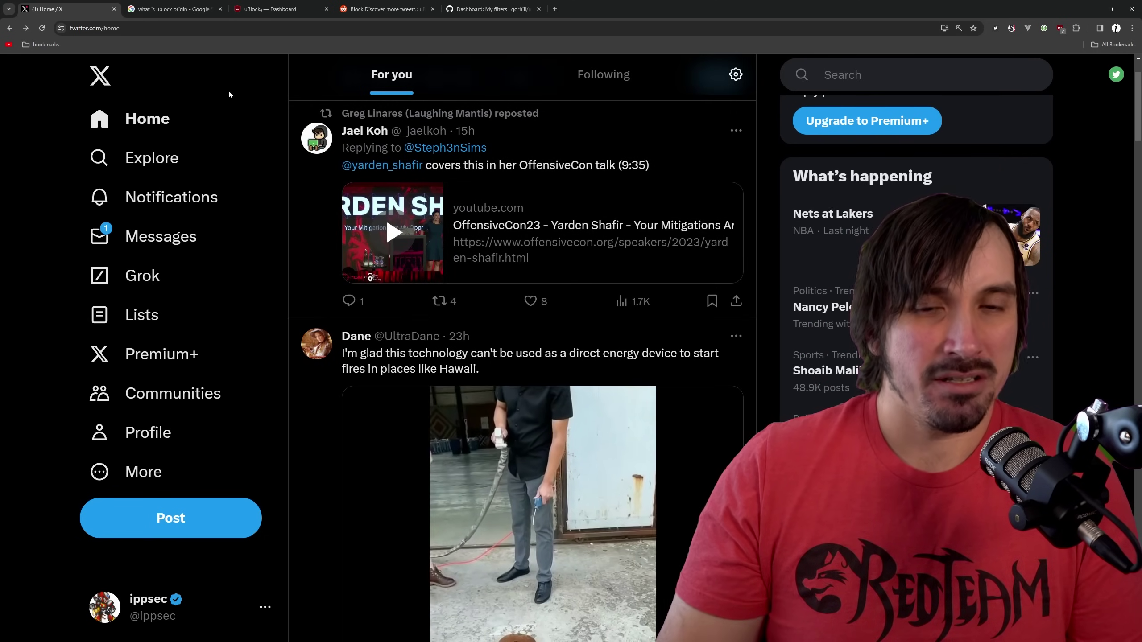
key(F12)
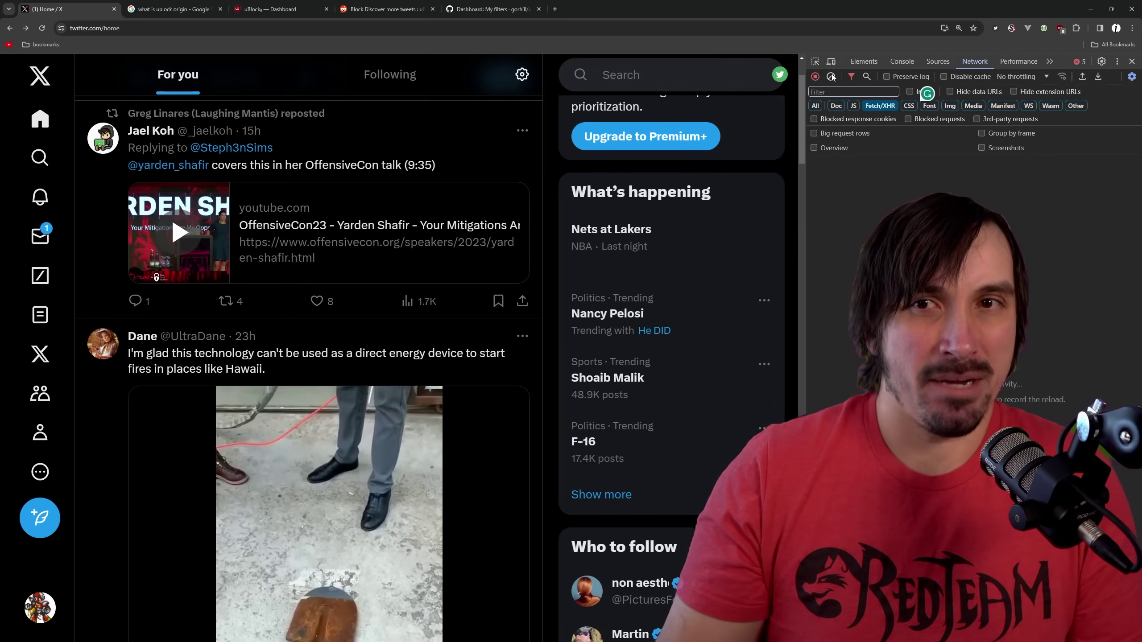
Pick a tweet element in developer tools and select its cellInnerDiv container node.
click(815, 62)
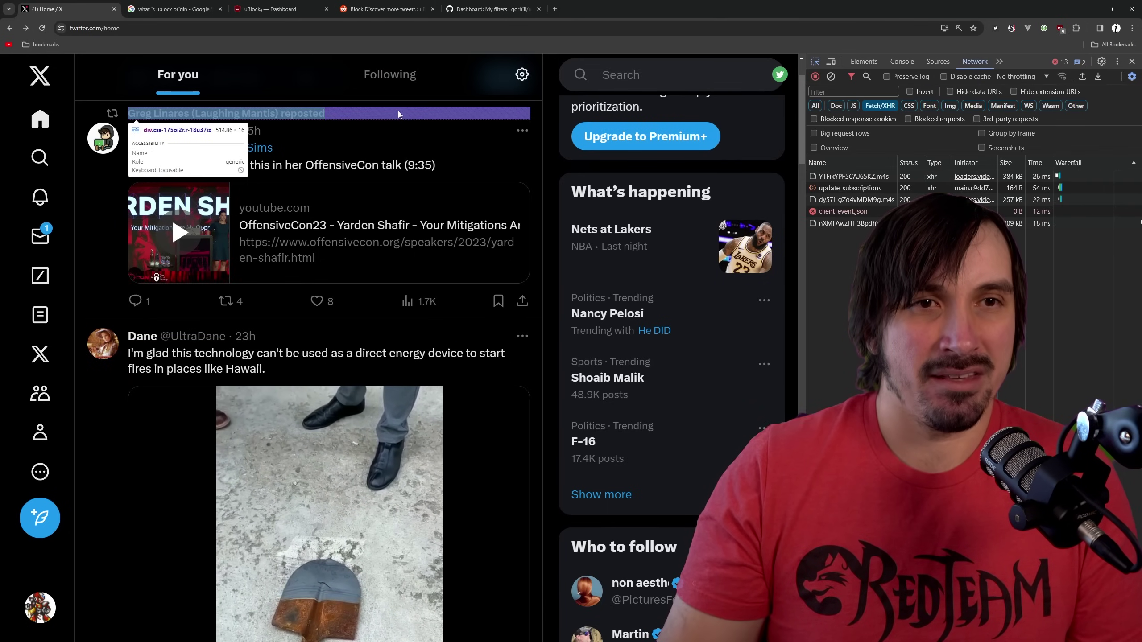
click(514, 315)
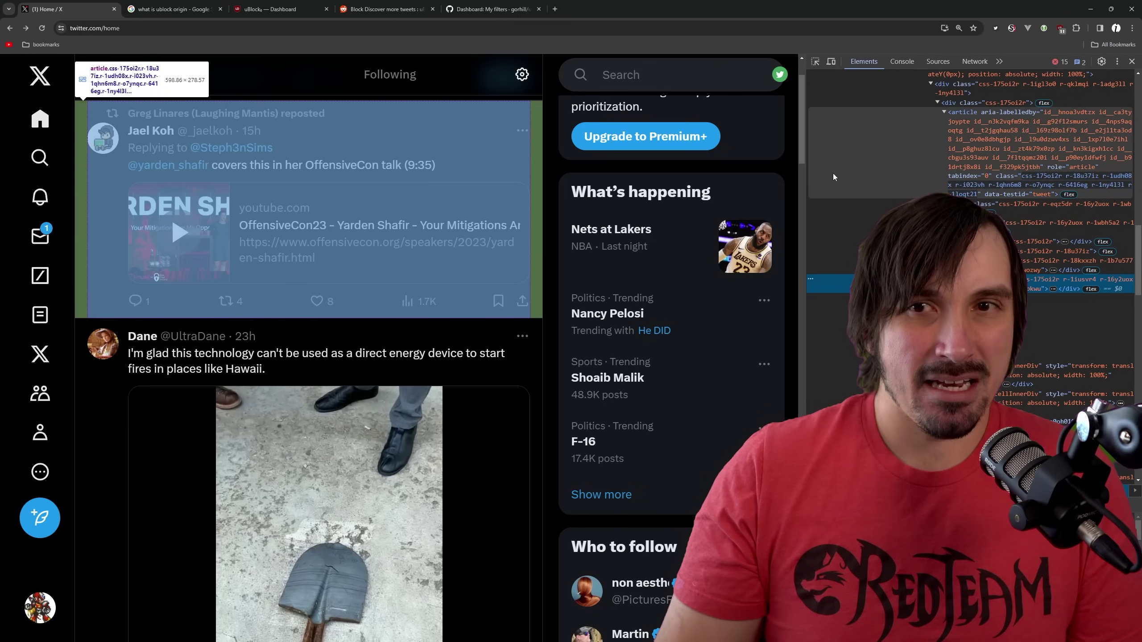
drag(805, 187, 589, 191)
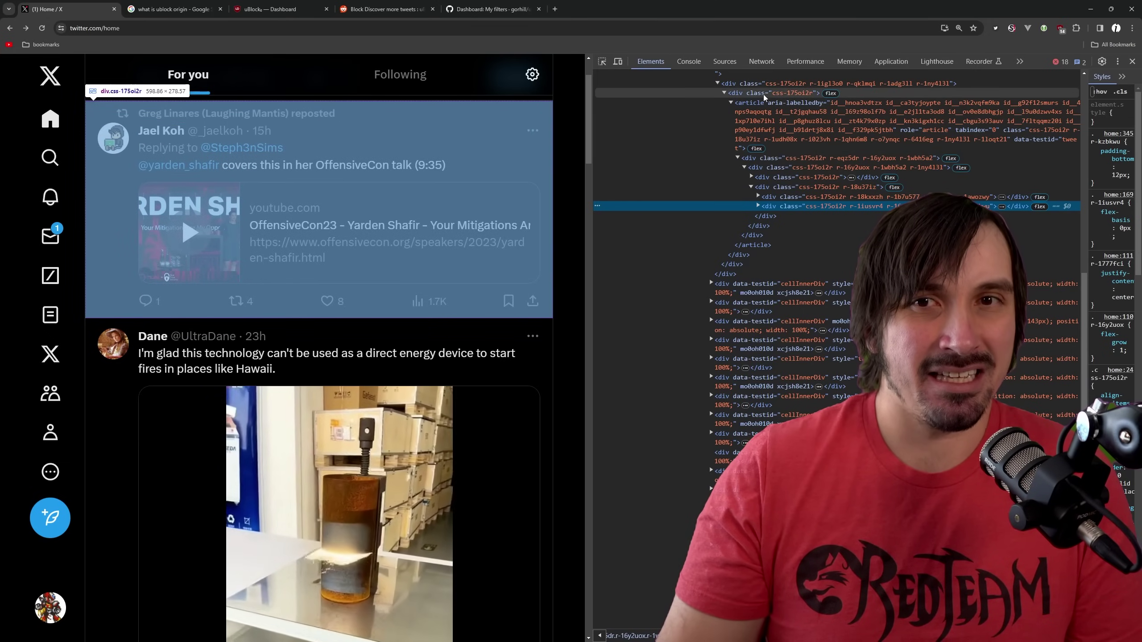
scroll(763, 93, up, 2)
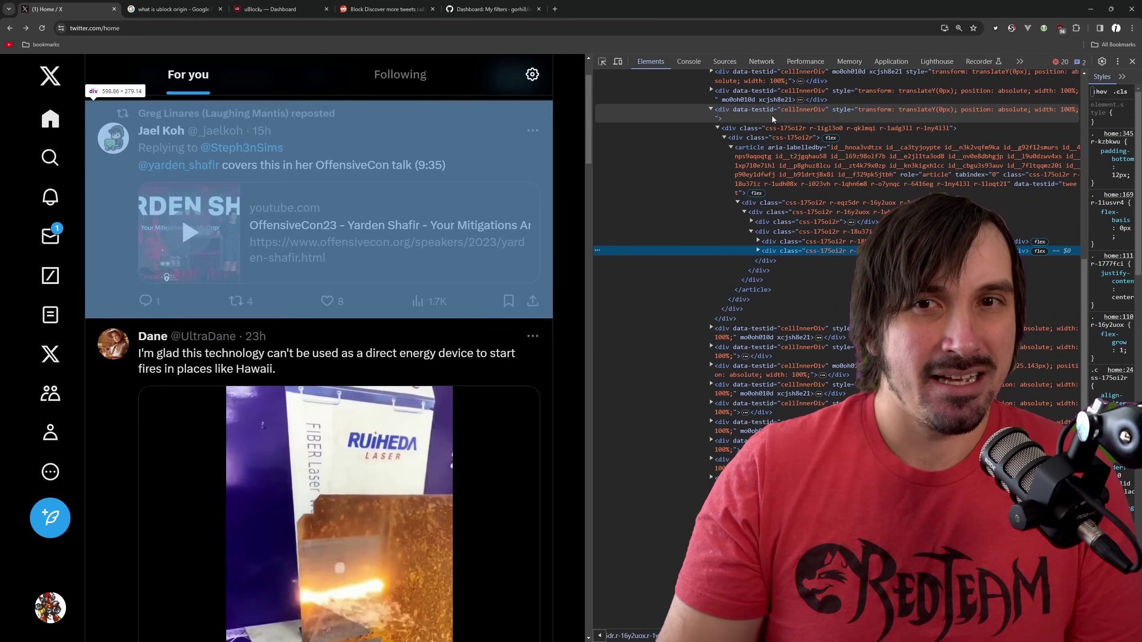
click(748, 116)
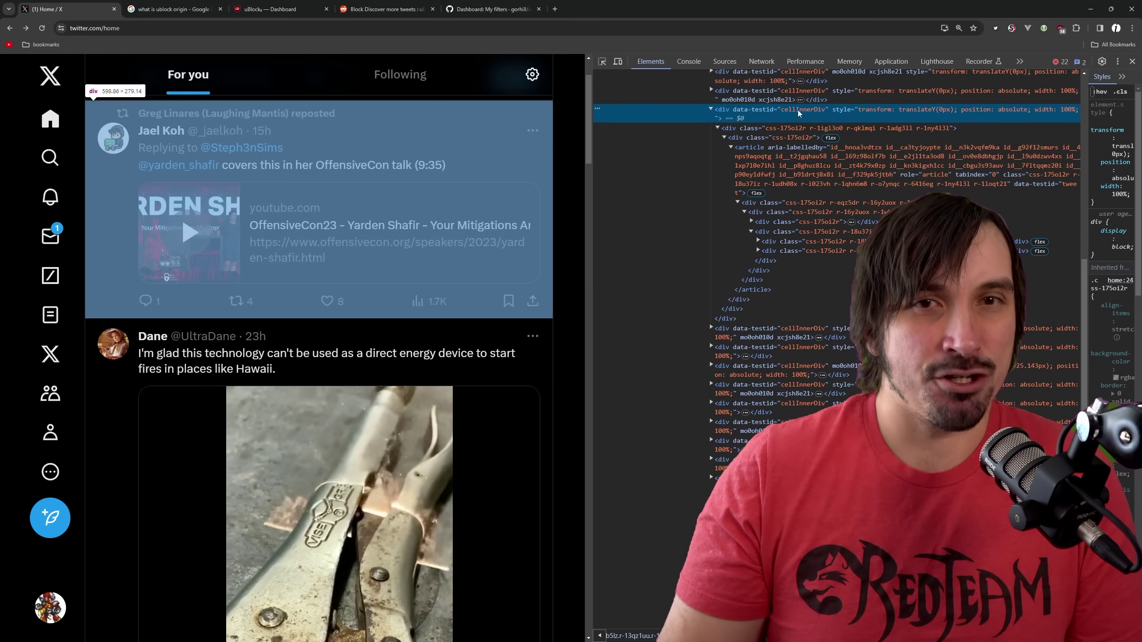
click(270, 9)
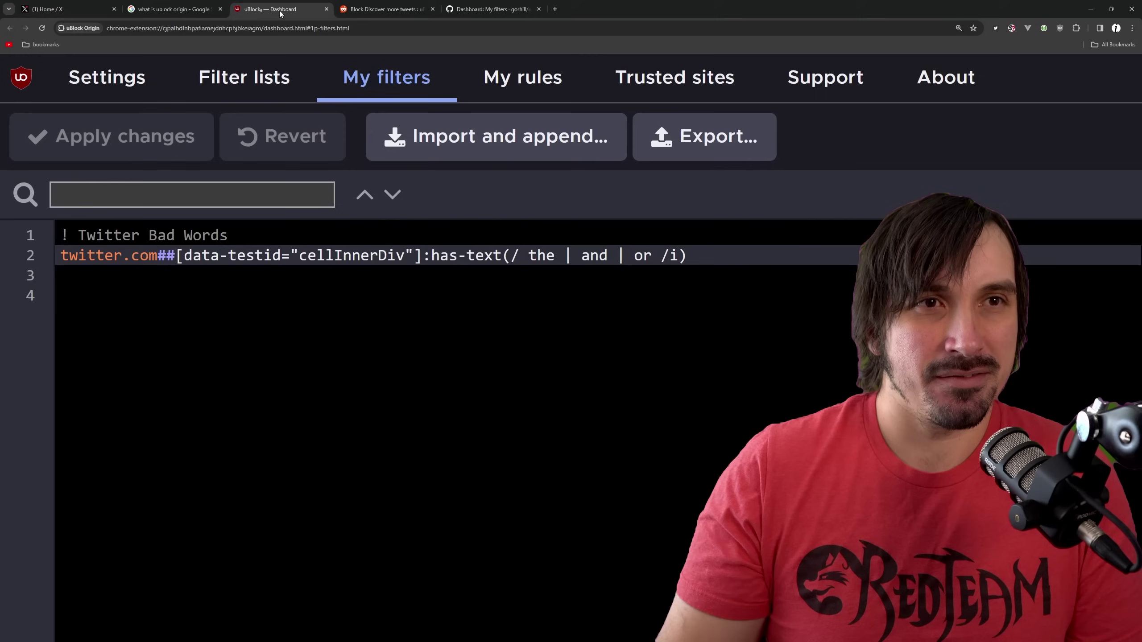
Copy the Discover more / More Tweets hiding rules from the Reddit thread's code block.
drag(185, 255, 376, 253)
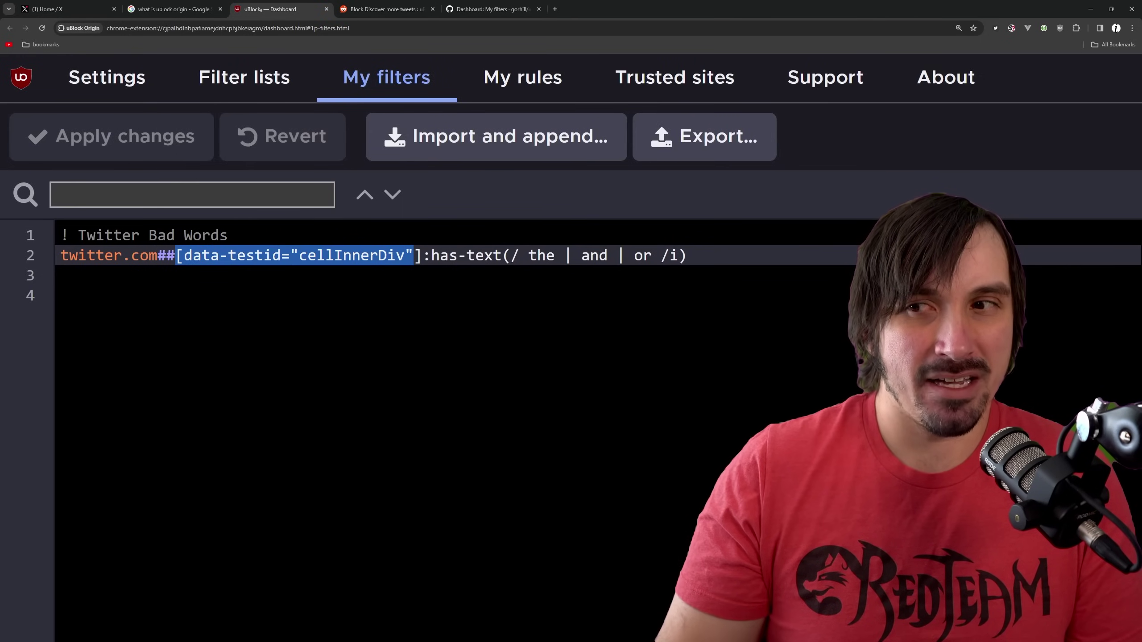
click(396, 11)
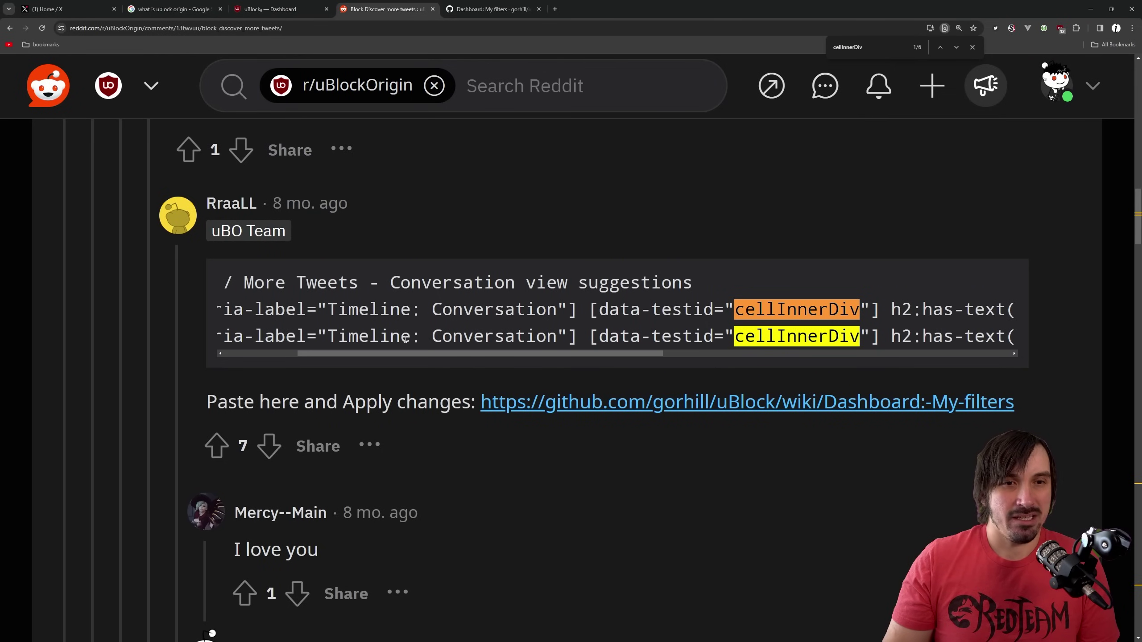
drag(401, 355, 280, 353)
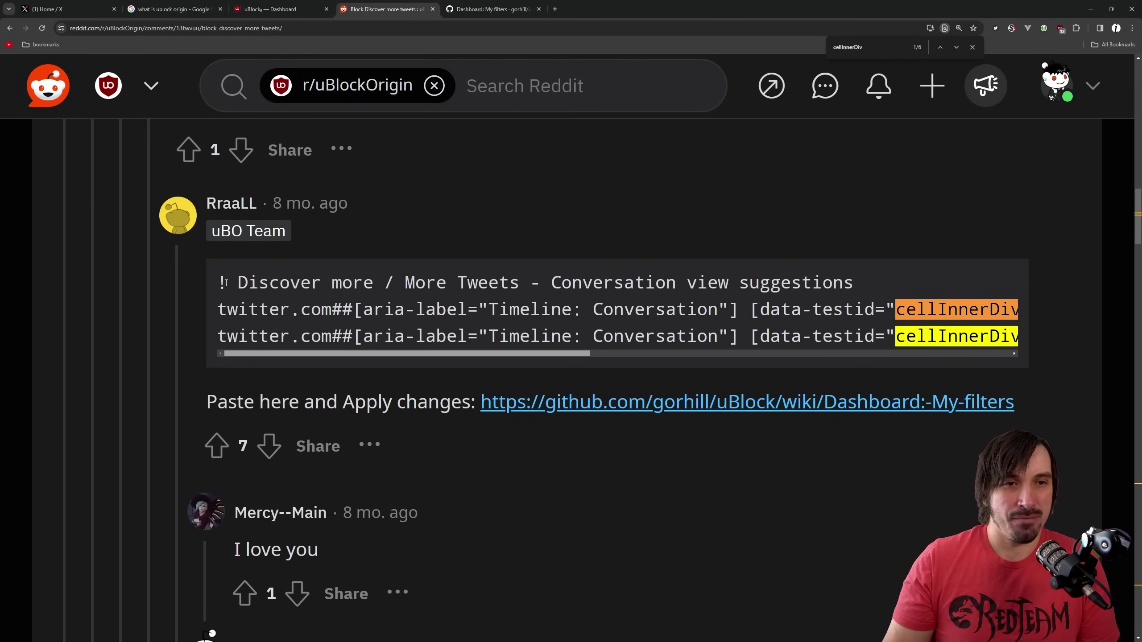
drag(220, 283, 524, 338)
click(294, 16)
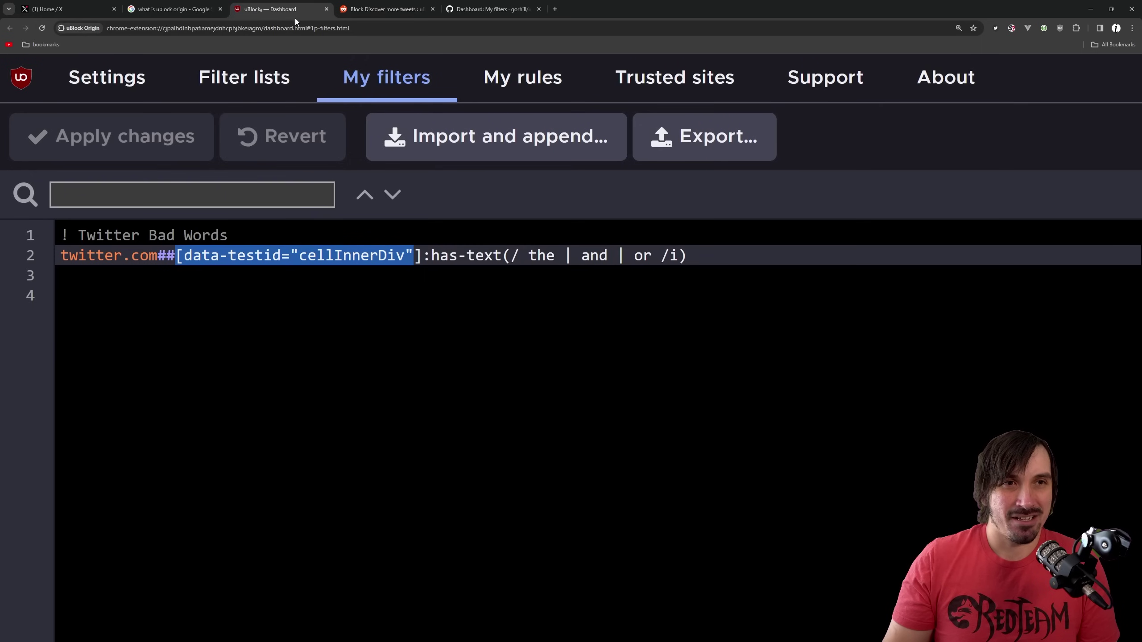
Paste the Discover more/More Tweets hiding rules on a new line below the word filter and apply them.
click(703, 252)
key(Return)
text(! Discover more / More Tweets - Conversation view suggestions twitter.com##[aria-label="Timeline: Conversation"] [data-testid="cellInnerDiv"] h2:has-text(/^(Discover more|More Tweets)$/):upward([data-testid="cellInnerDiv"]) twitter.com##[aria-label="Timeline: Conversation"] [data-testid="cellInnerDiv"] h2:has-text(/^(Discover more|More Tweets)$/):upward([data-testid="cellInnerDiv"])~div)
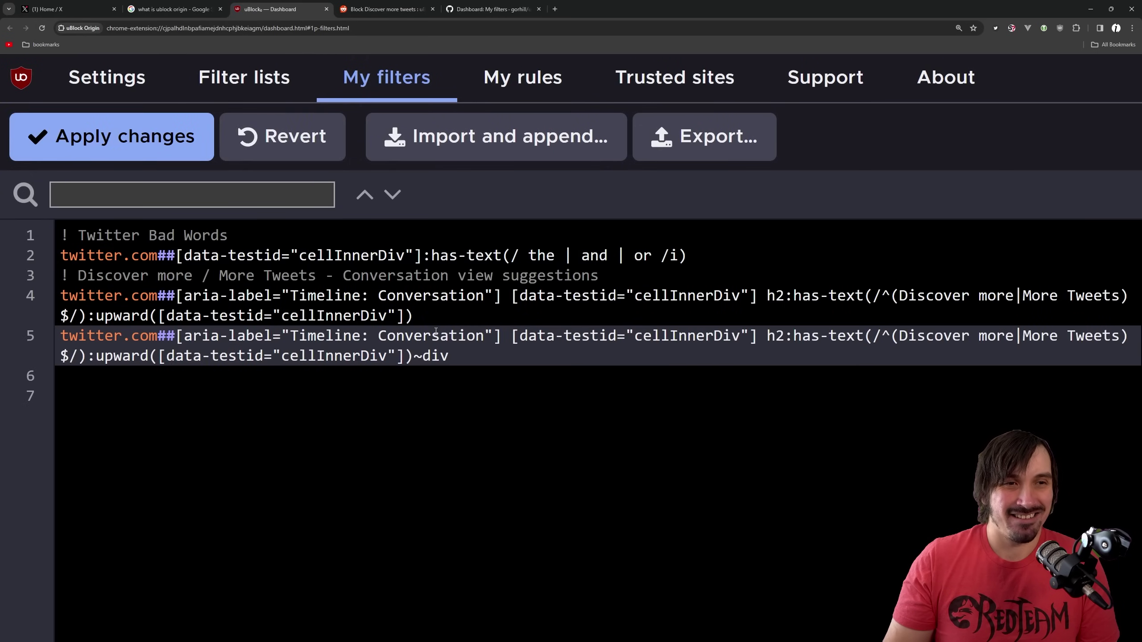
click(113, 143)
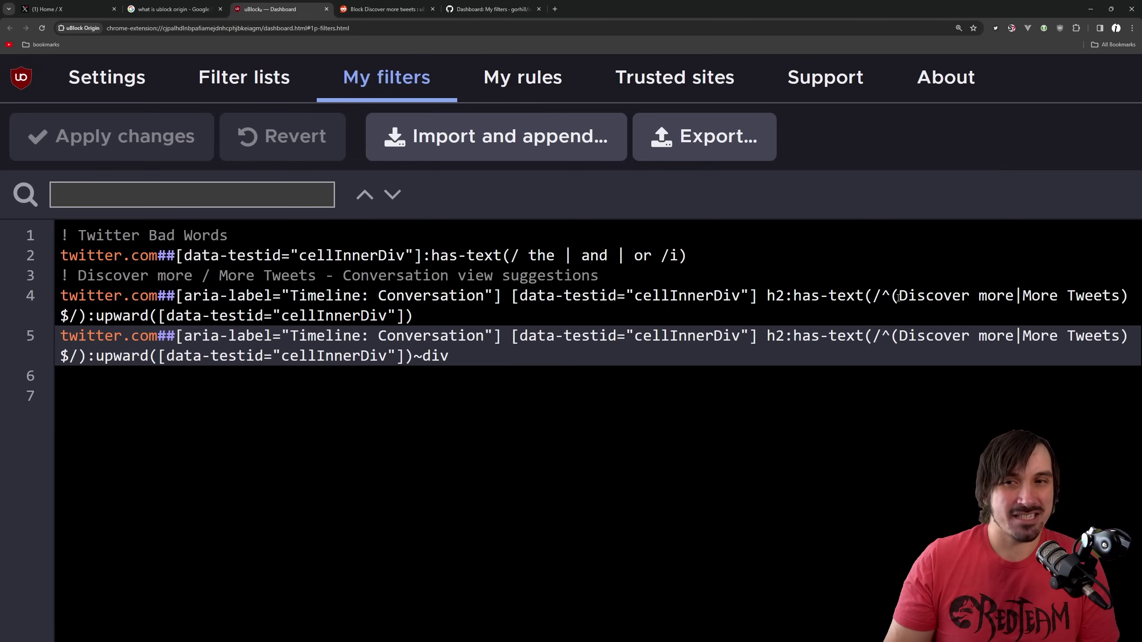
Check the pasted Discover more rules, then return to the Reddit thread and select its address.
drag(897, 298, 997, 298)
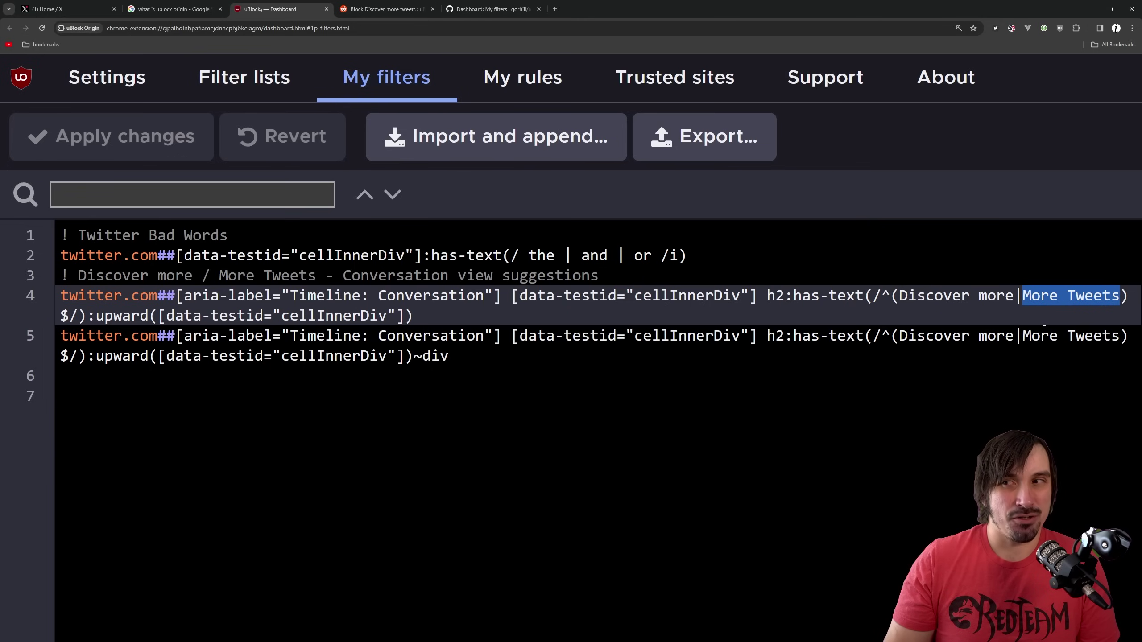
click(1023, 335)
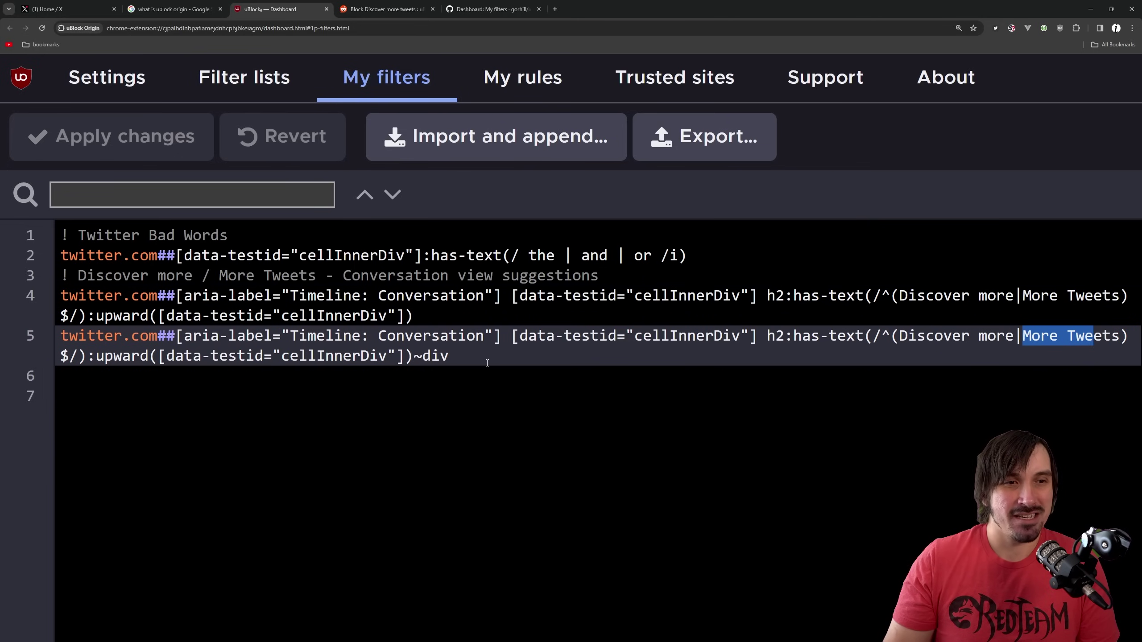
drag(409, 356, 75, 297)
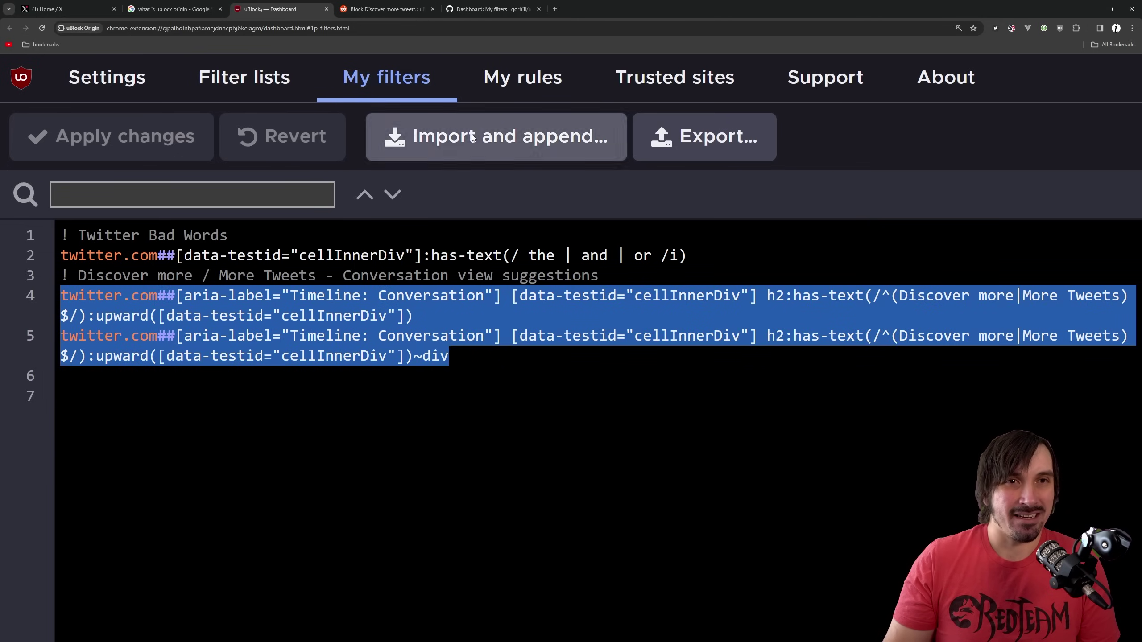
click(383, 9)
click(304, 28)
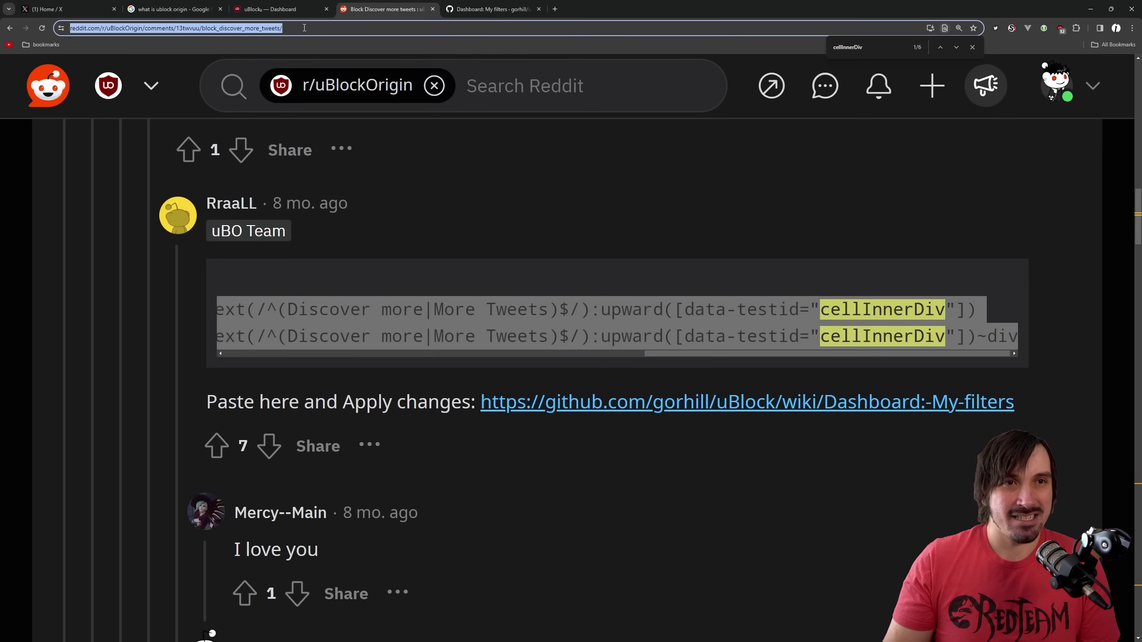
Look over the keyboard shortcuts table on GitHub's 'Dashboard: My filters' wiki page.
click(495, 9)
scroll(405, 307, up, 5)
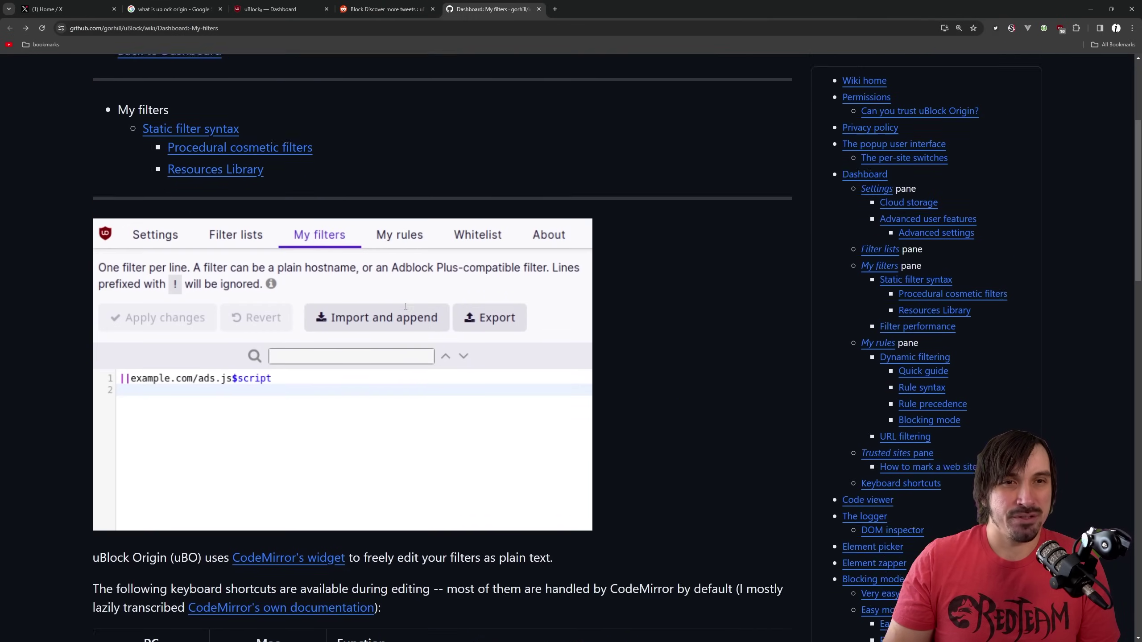
scroll(405, 308, down, 8)
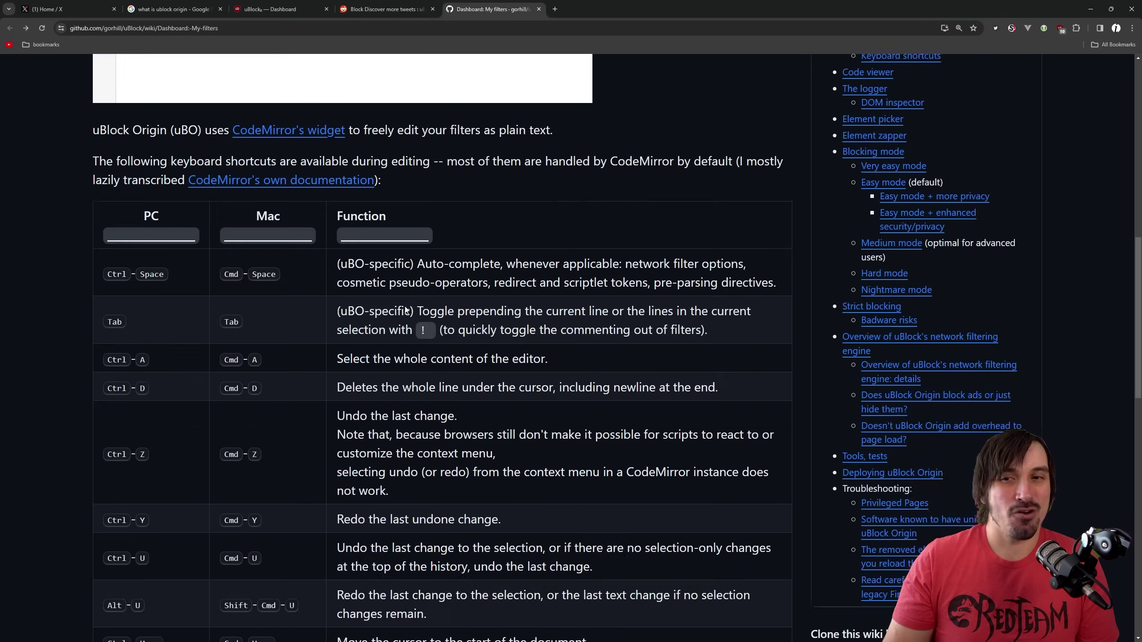
scroll(406, 310, down, 2)
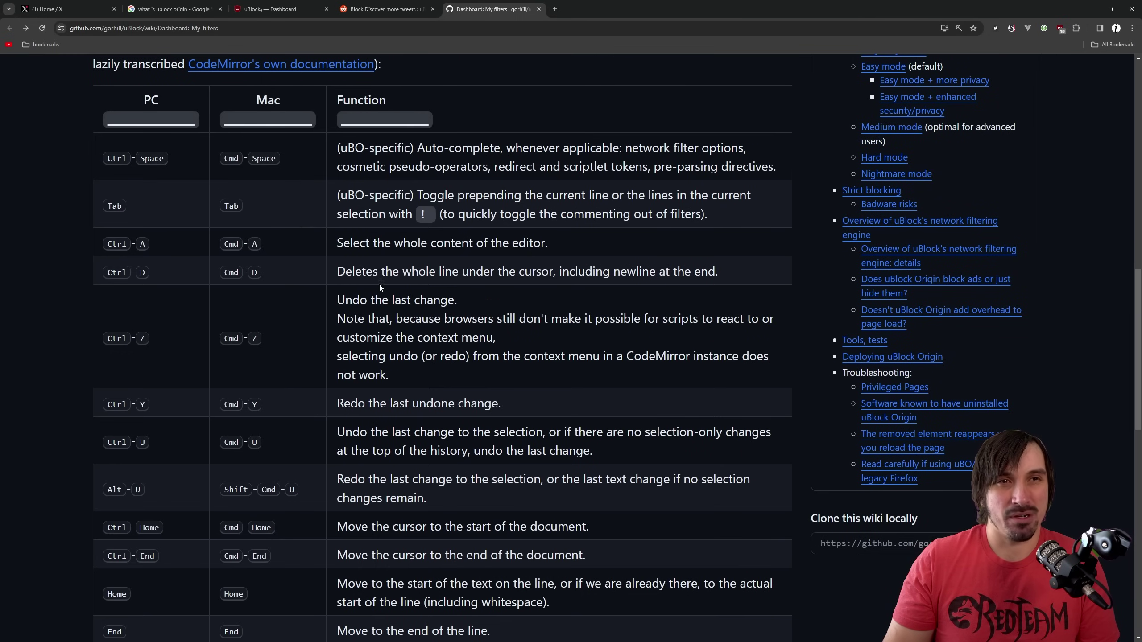
Go back through the uBlock dashboard and Google results to the X home feed.
click(274, 9)
click(190, 13)
click(88, 11)
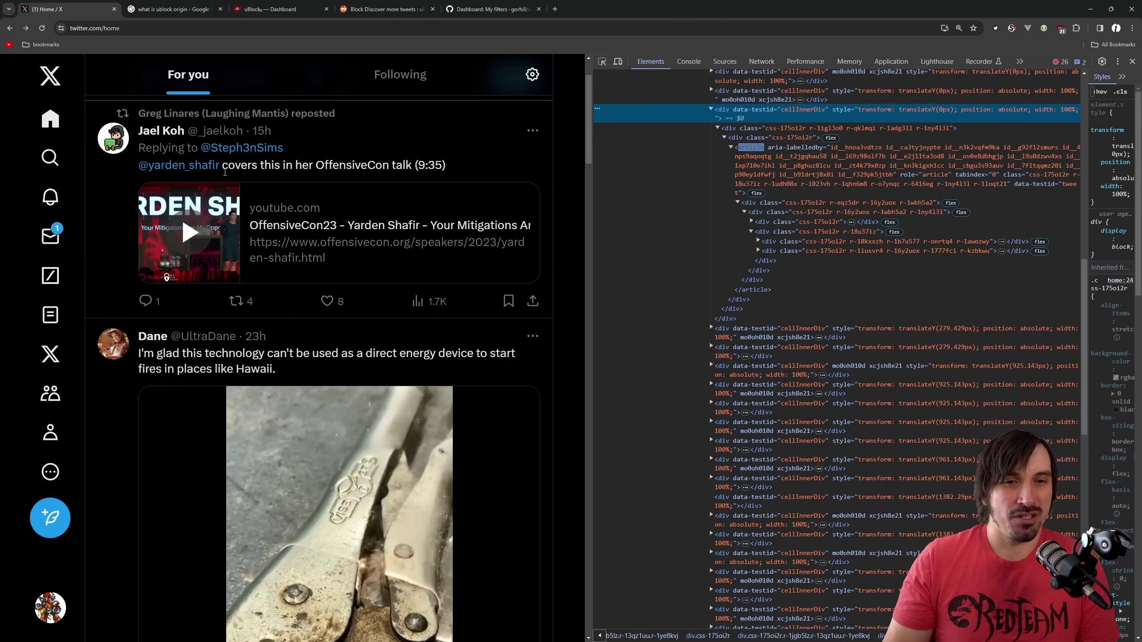